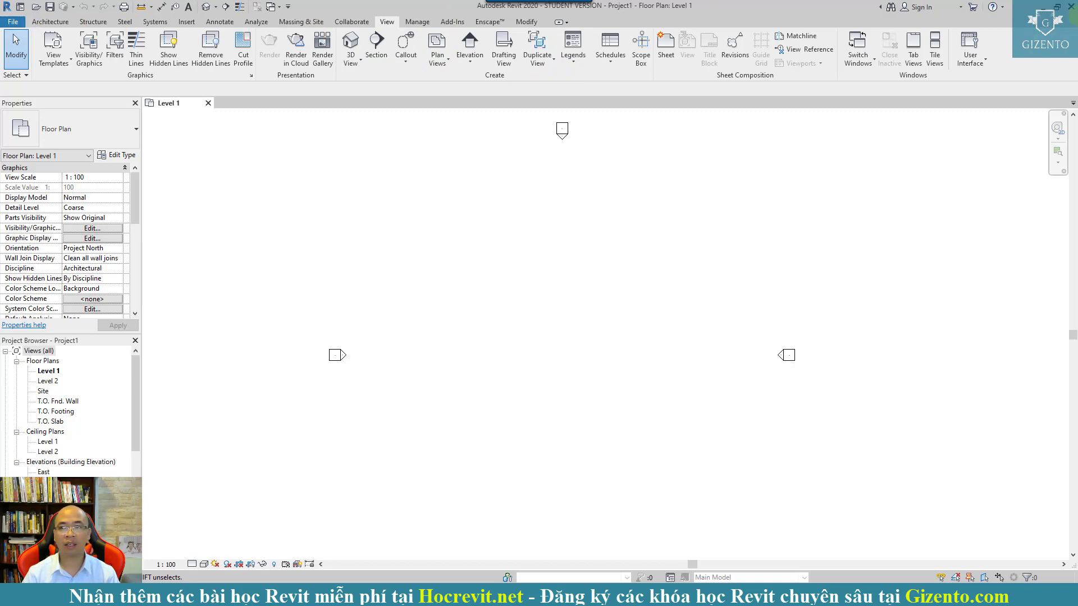
- Show Revit's Architecture tools, then switch to the GIZENTO YouTube channel in the browser
{"action": "left_click", "coordinate": [50, 21]}
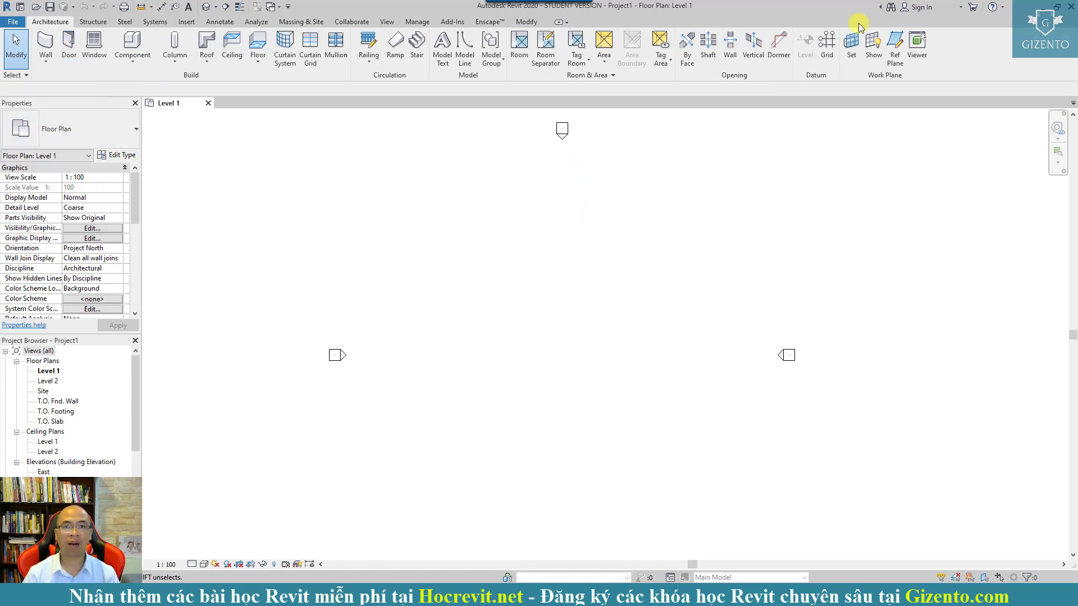
{"action": "left_click", "coordinate": [335, 582]}
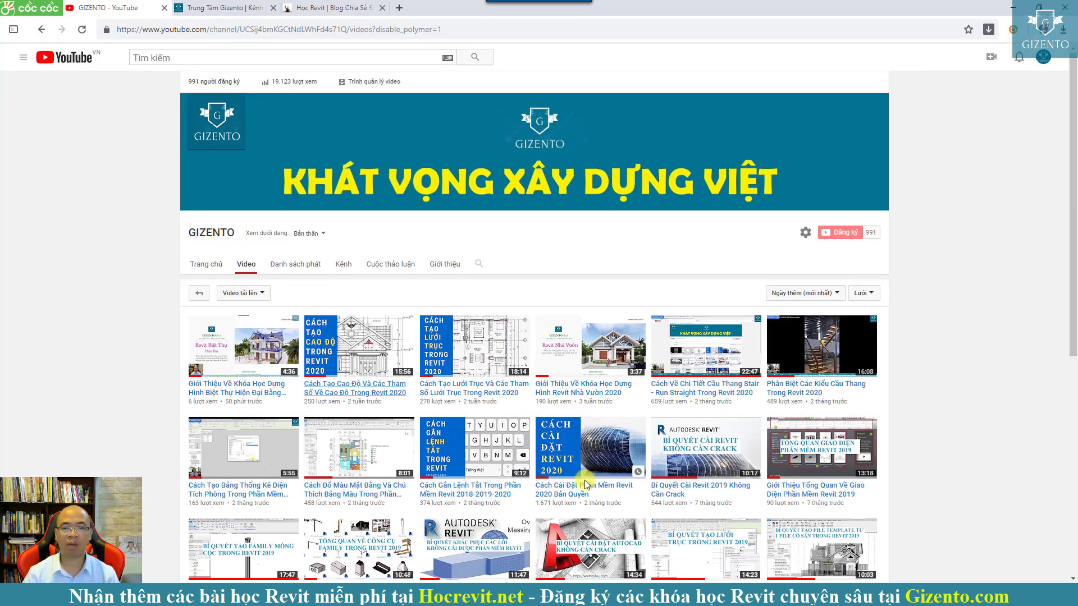
- Scroll down through the GIZENTO channel's video list and back to the top
{"action": "scroll", "coordinate": [578, 442], "scroll_direction": "down", "scroll_amount": 1}
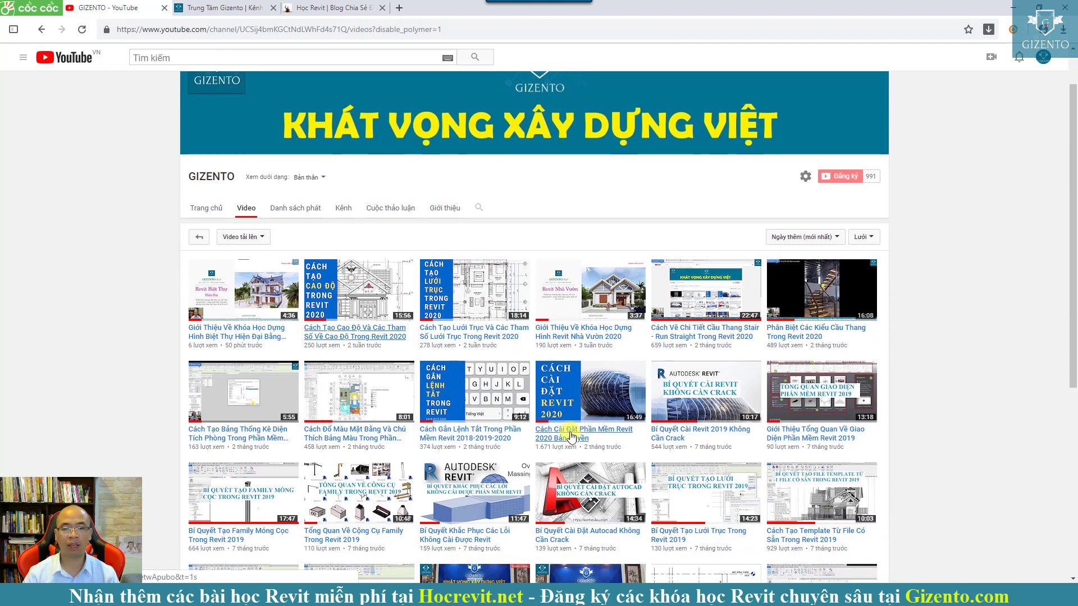
{"action": "scroll", "coordinate": [578, 442], "scroll_direction": "up", "scroll_amount": 1}
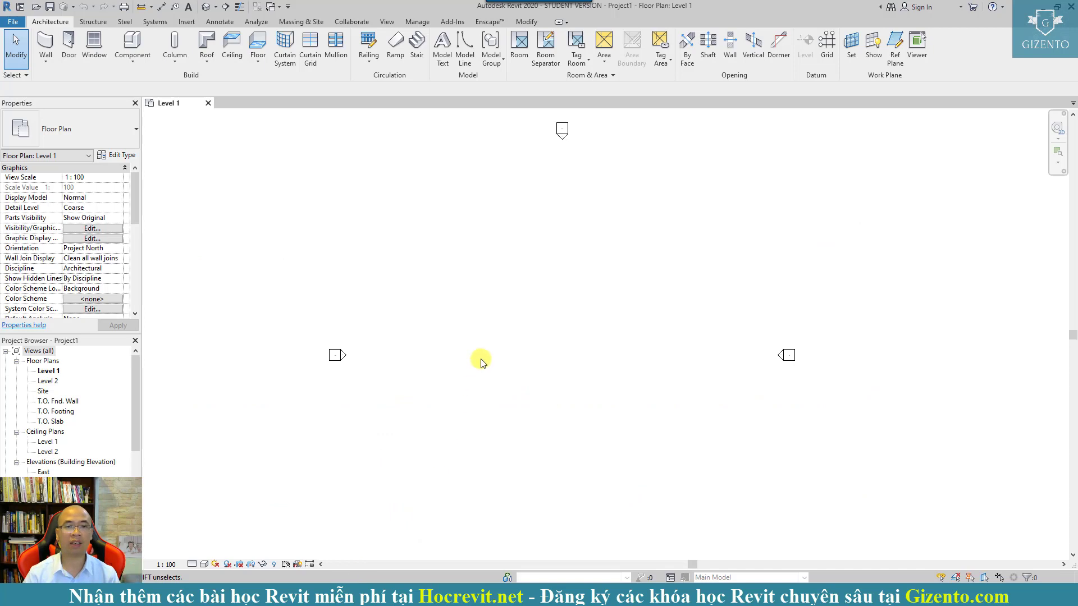
- Zoom out and pan the Level 1 plan so all four elevation markers are visible
{"action": "scroll", "coordinate": [486, 360], "scroll_direction": "down", "scroll_amount": 1}
{"action": "scroll", "coordinate": [491, 360], "scroll_direction": "down", "scroll_amount": 1}
{"action": "scroll", "coordinate": [490, 359], "scroll_direction": "down", "scroll_amount": 1}
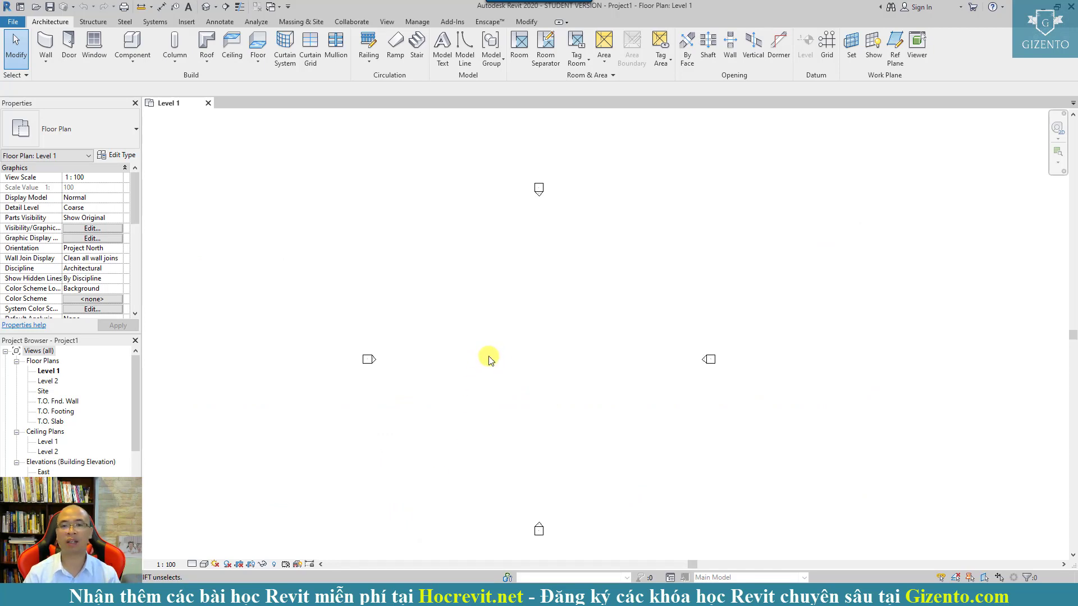
{"action": "middle_click_drag", "start_coordinate": [489, 356], "coordinate": [484, 343]}
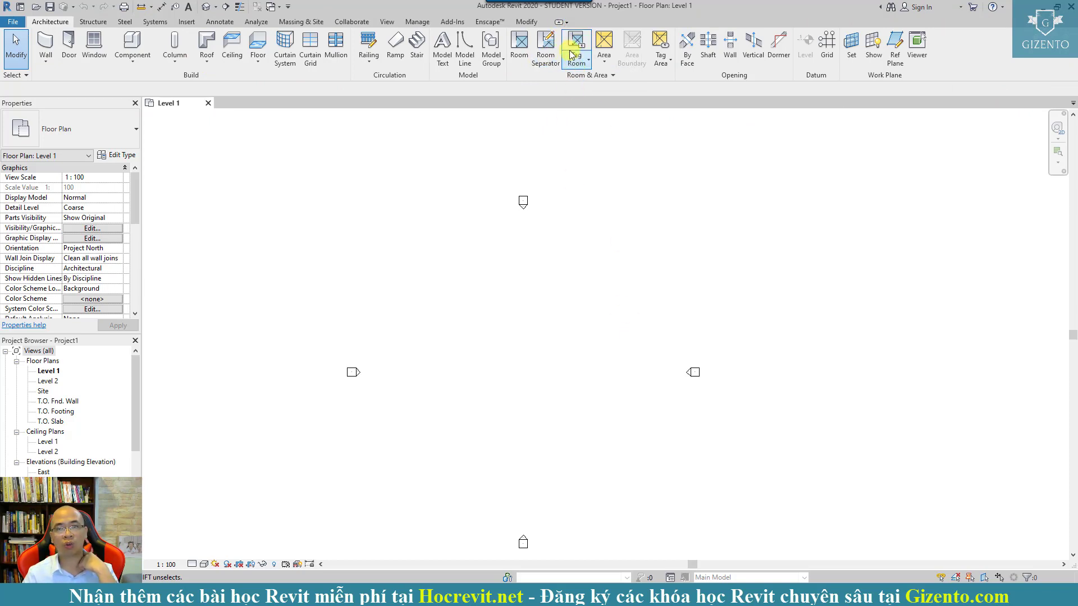
- Collapse the ribbon to panel buttons, panel titles, then tabs, and restore the full Structure ribbon
{"action": "left_click", "coordinate": [559, 23]}
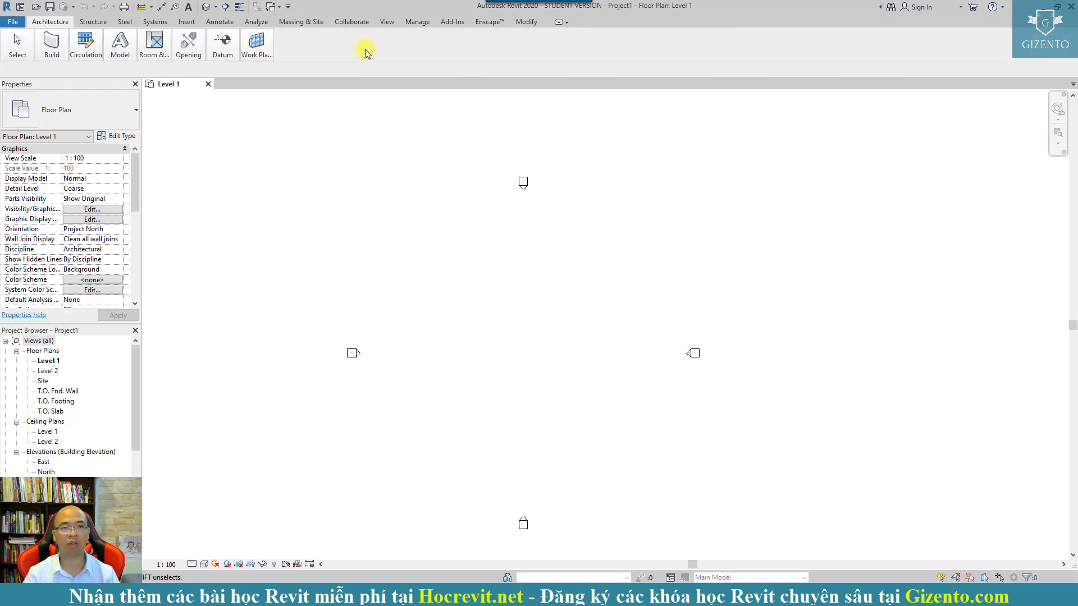
{"action": "left_click", "coordinate": [559, 22]}
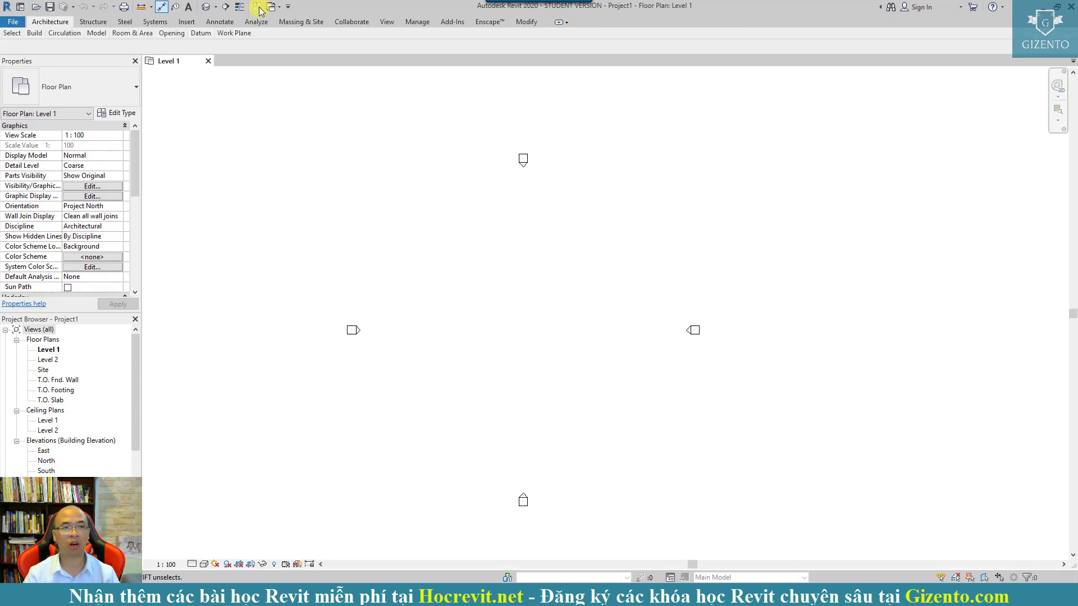
{"action": "left_click", "coordinate": [559, 23]}
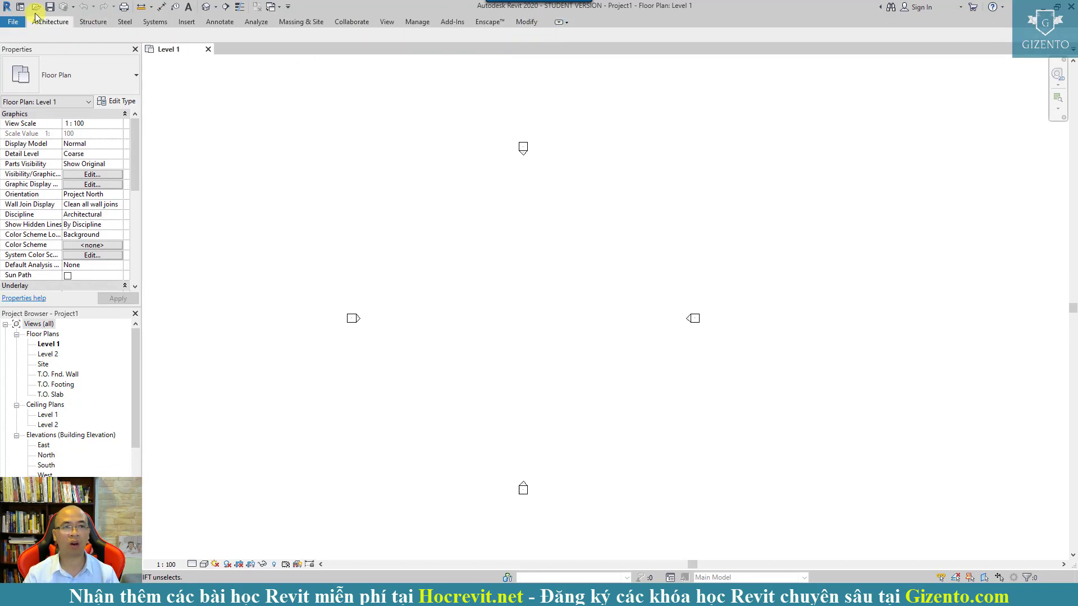
{"action": "left_click", "coordinate": [92, 22]}
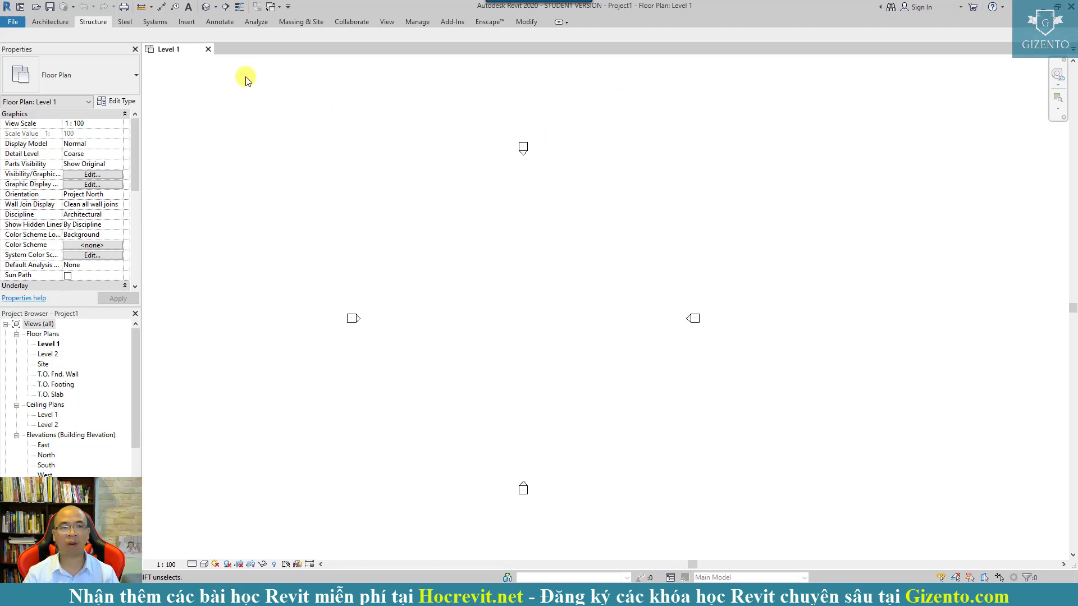
{"action": "left_click", "coordinate": [558, 22]}
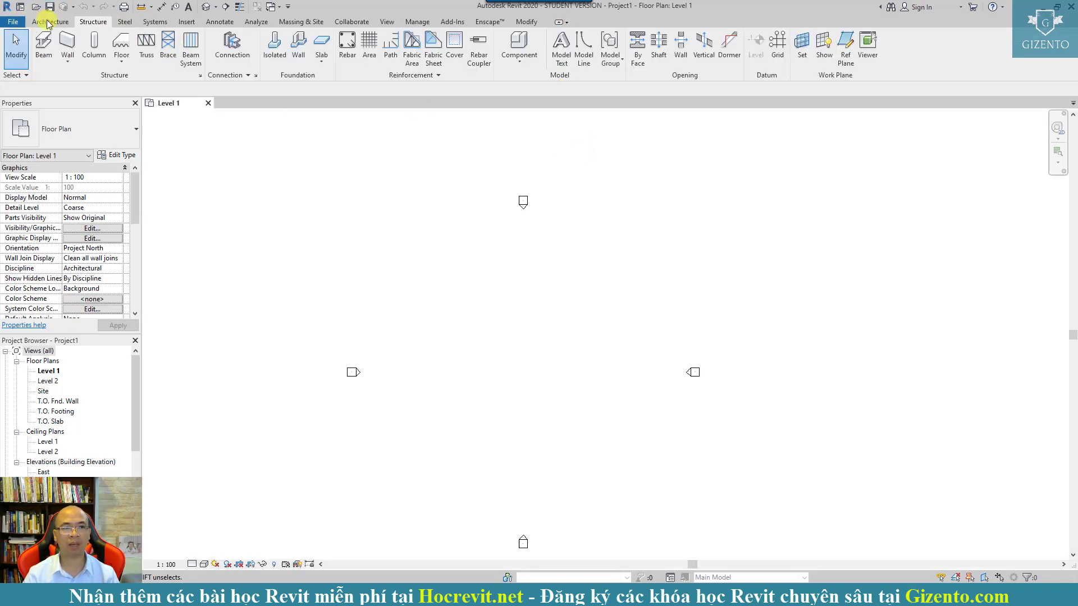
- Try the Minimize to Tabs, Panel Buttons and Panel Titles ribbon options
{"action": "left_click", "coordinate": [567, 22]}
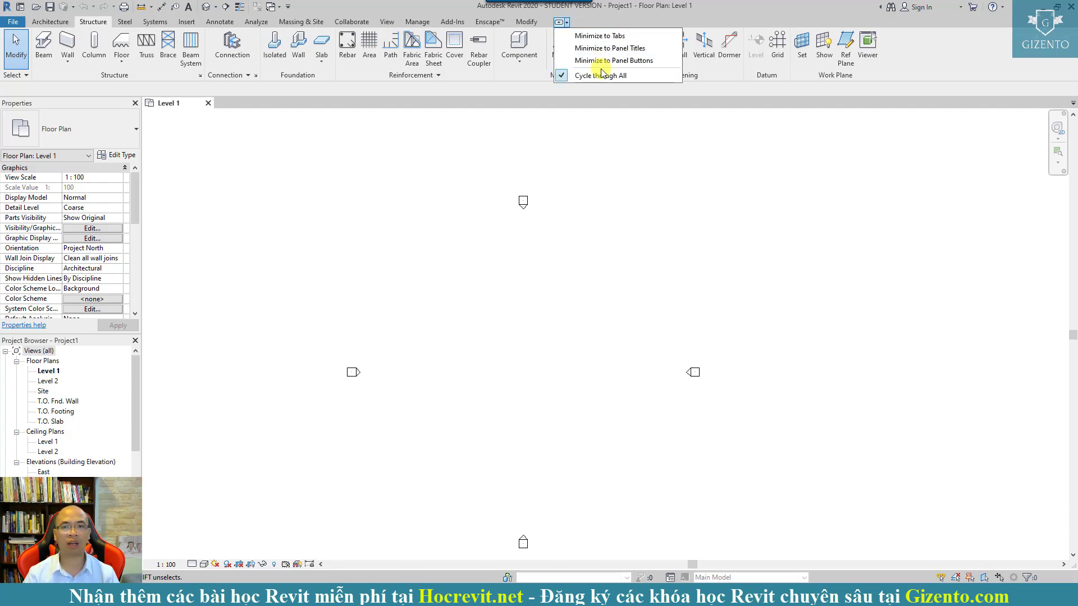
{"action": "left_click", "coordinate": [612, 36]}
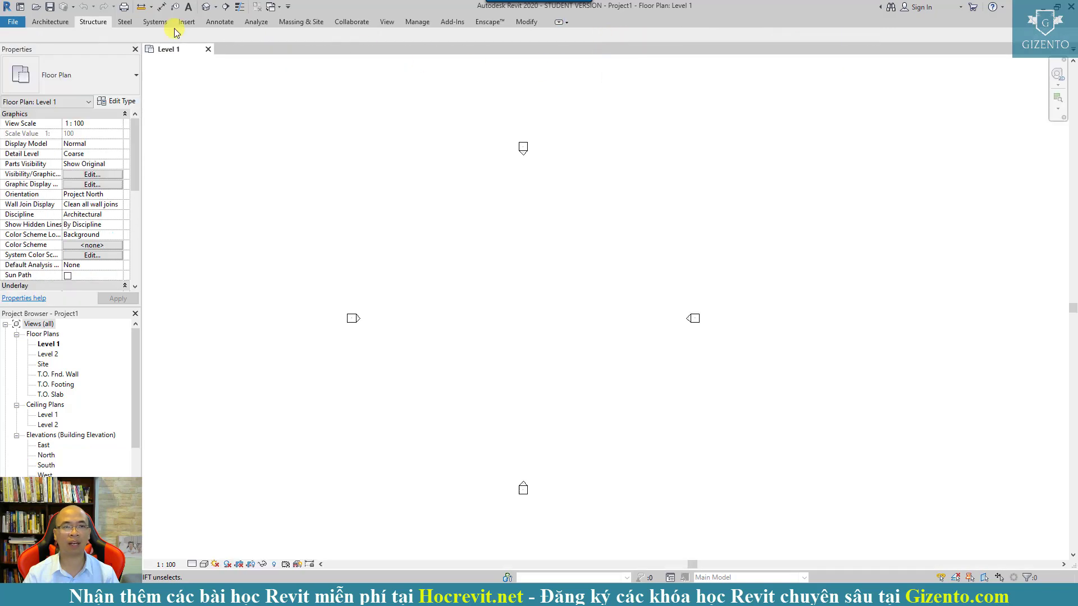
{"action": "left_click", "coordinate": [567, 23]}
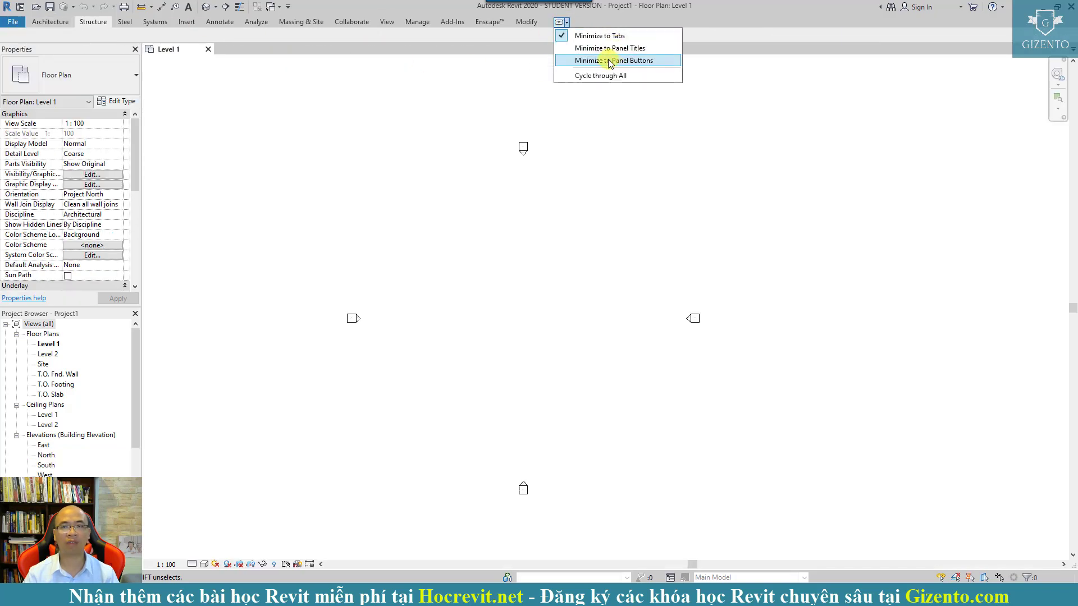
{"action": "left_click", "coordinate": [643, 61]}
{"action": "mouse_move", "coordinate": [188, 45]}
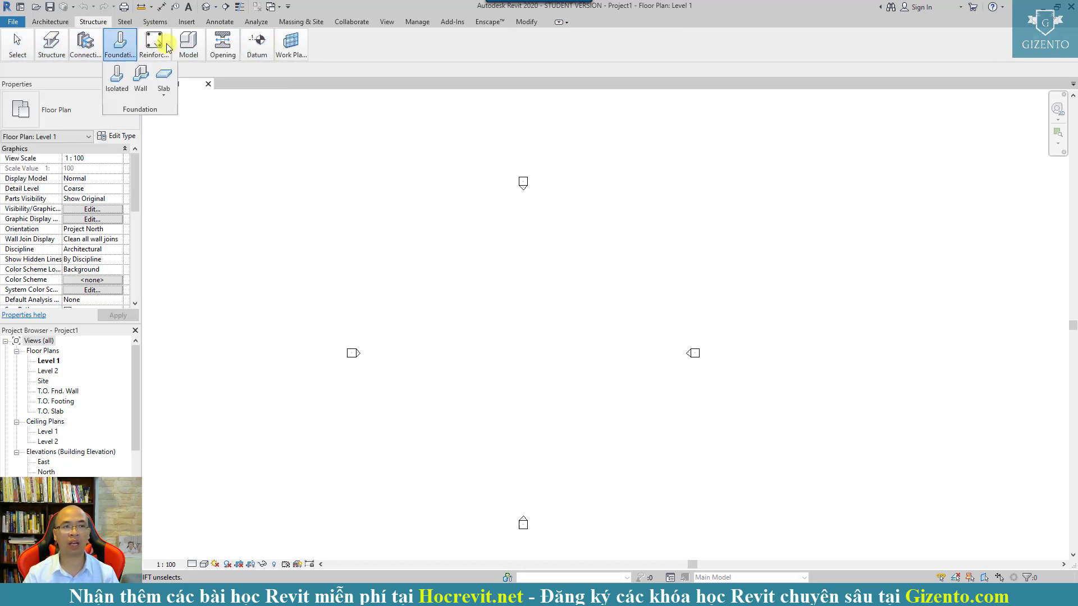
{"action": "left_click", "coordinate": [567, 22]}
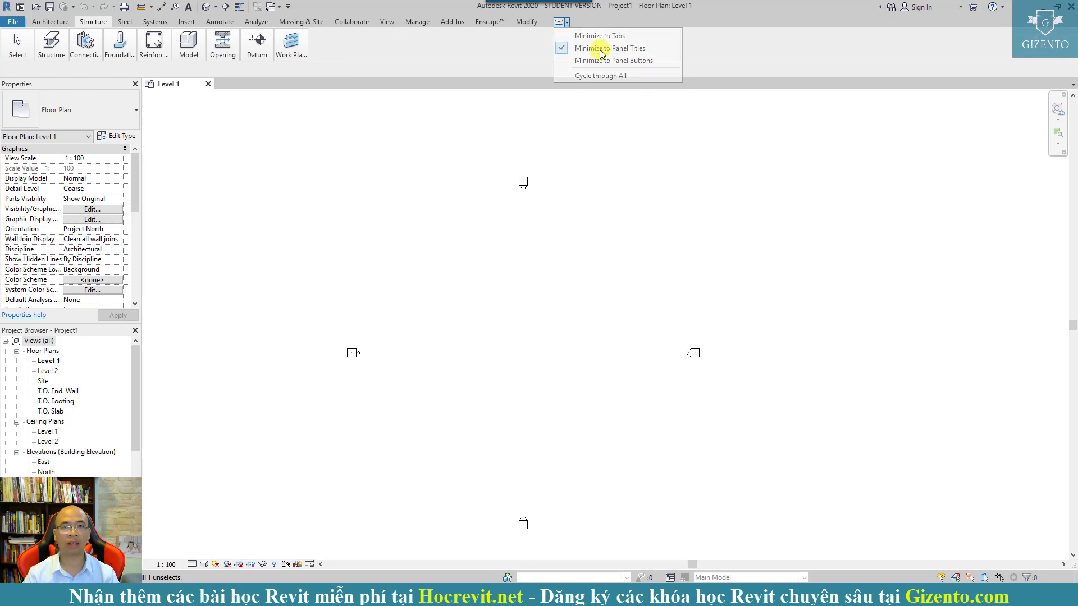
{"action": "left_click", "coordinate": [601, 49]}
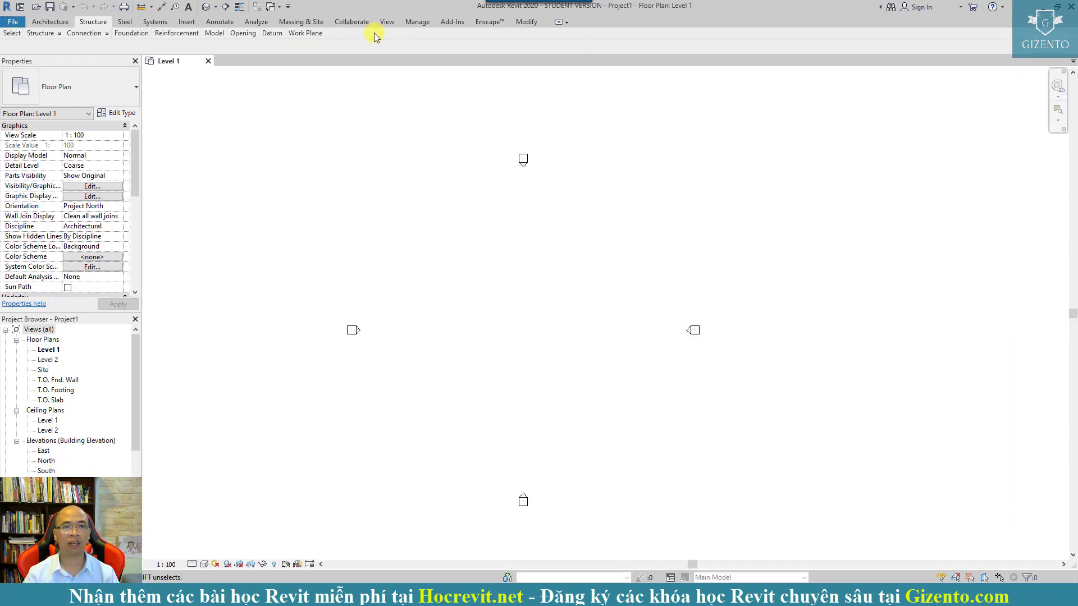
- Set the ribbon toggle to Cycle through All and cycle it to tabs only
{"action": "left_click", "coordinate": [567, 23]}
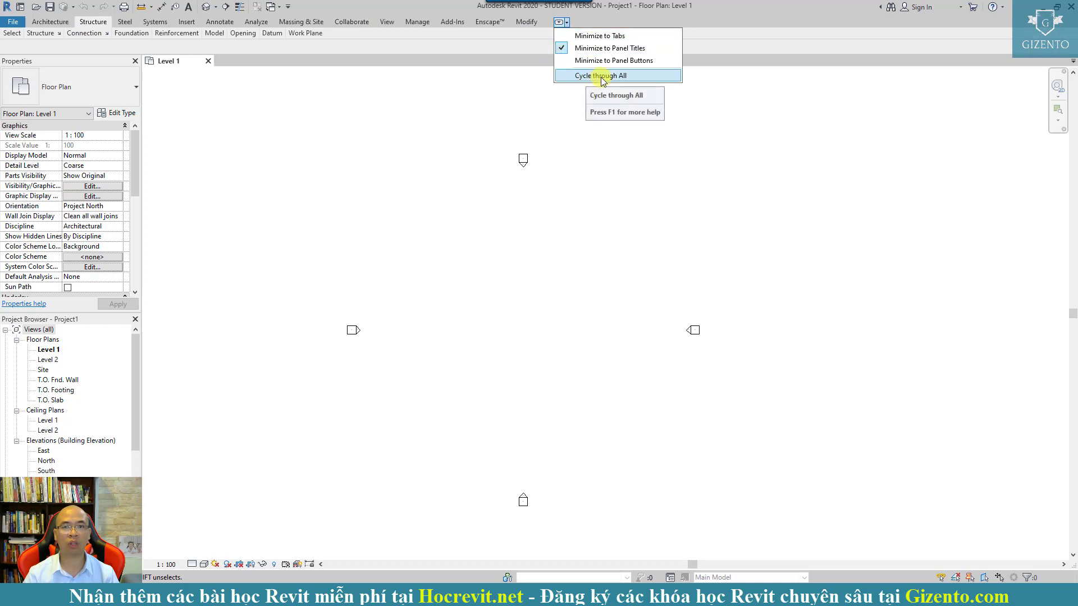
{"action": "left_click", "coordinate": [599, 77]}
{"action": "left_click", "coordinate": [568, 22]}
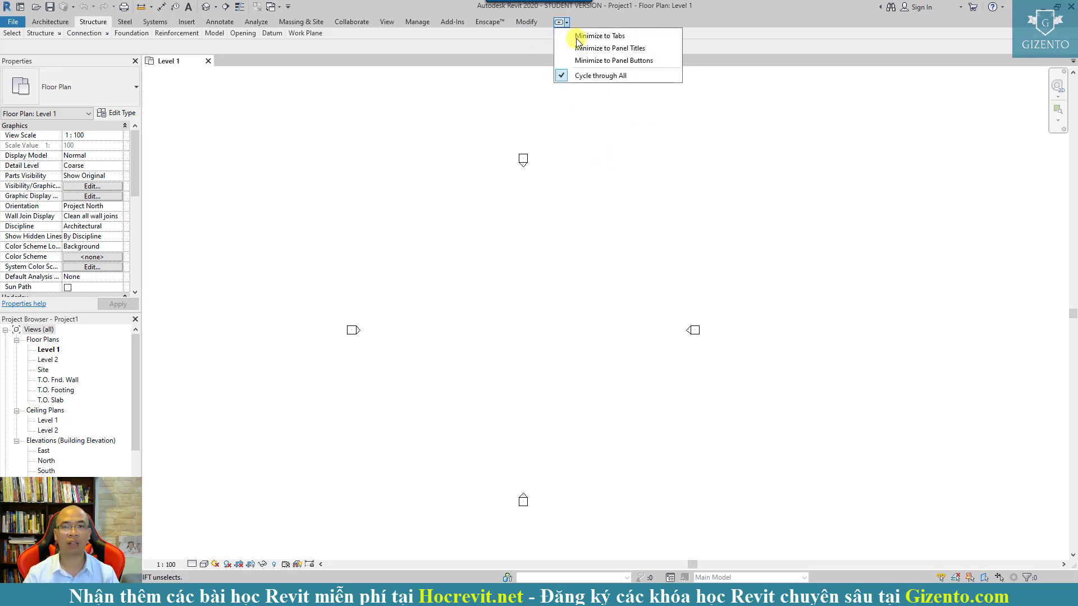
{"action": "left_click", "coordinate": [584, 76]}
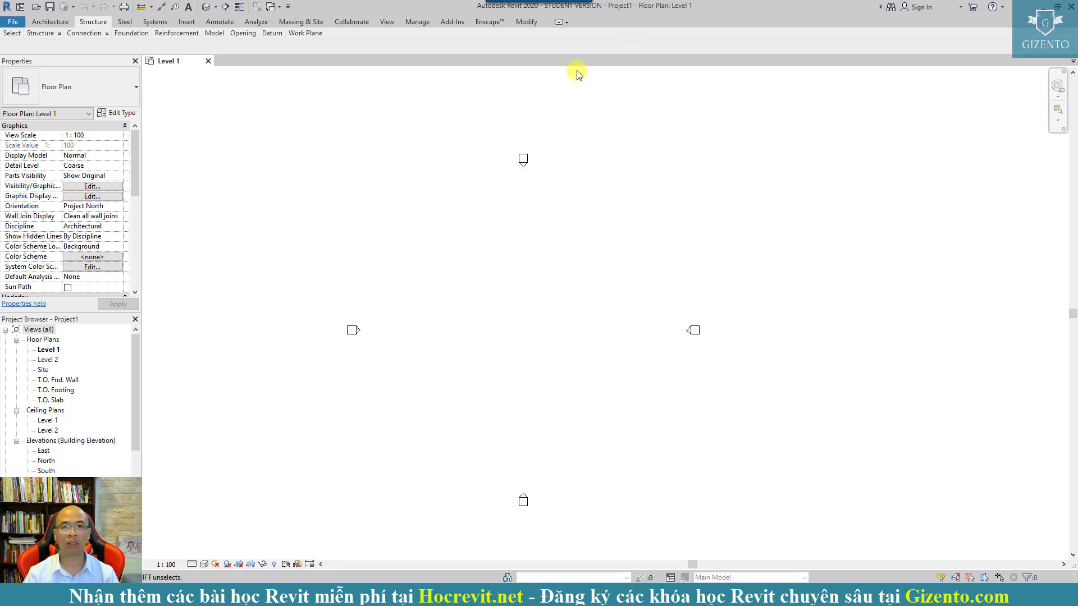
{"action": "left_click", "coordinate": [559, 23]}
- Cycle the ribbon back to full size, show the Architecture tools, and nudge the plan view
{"action": "left_click", "coordinate": [559, 23]}
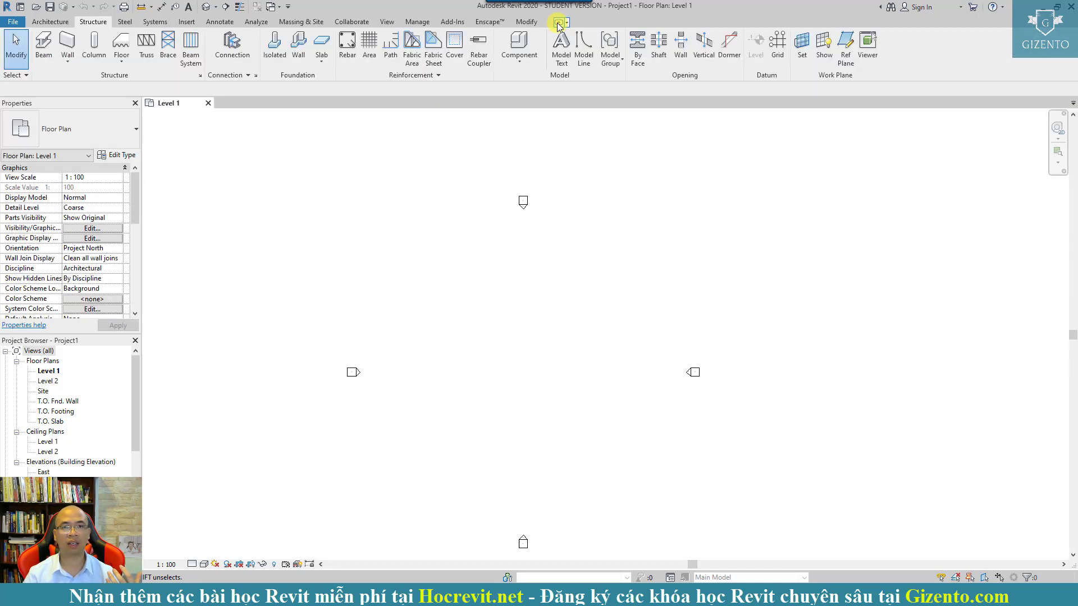
{"action": "left_click", "coordinate": [558, 24]}
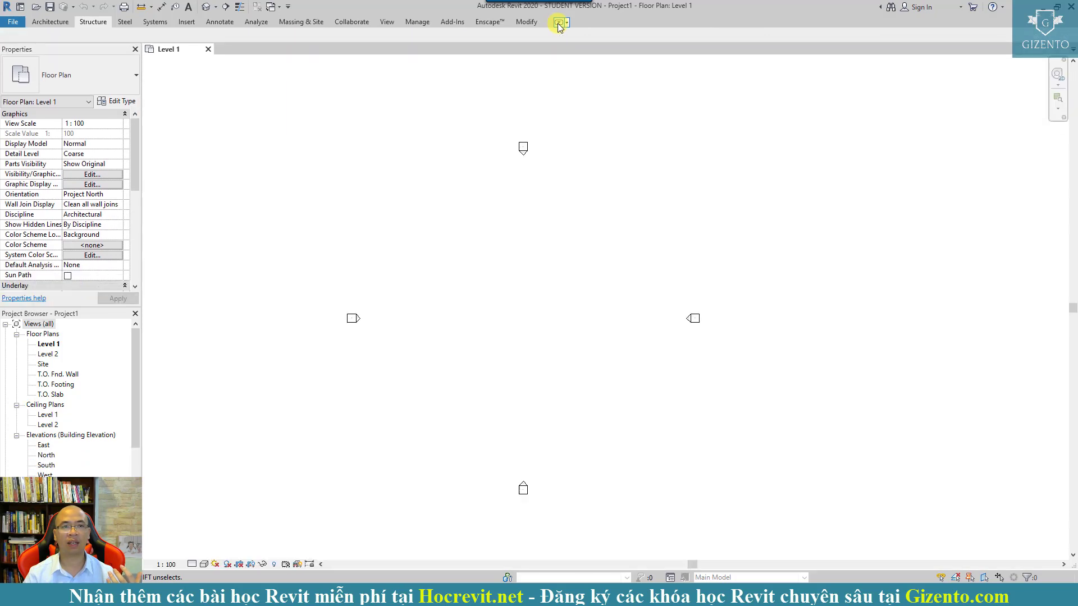
{"action": "left_click", "coordinate": [559, 23]}
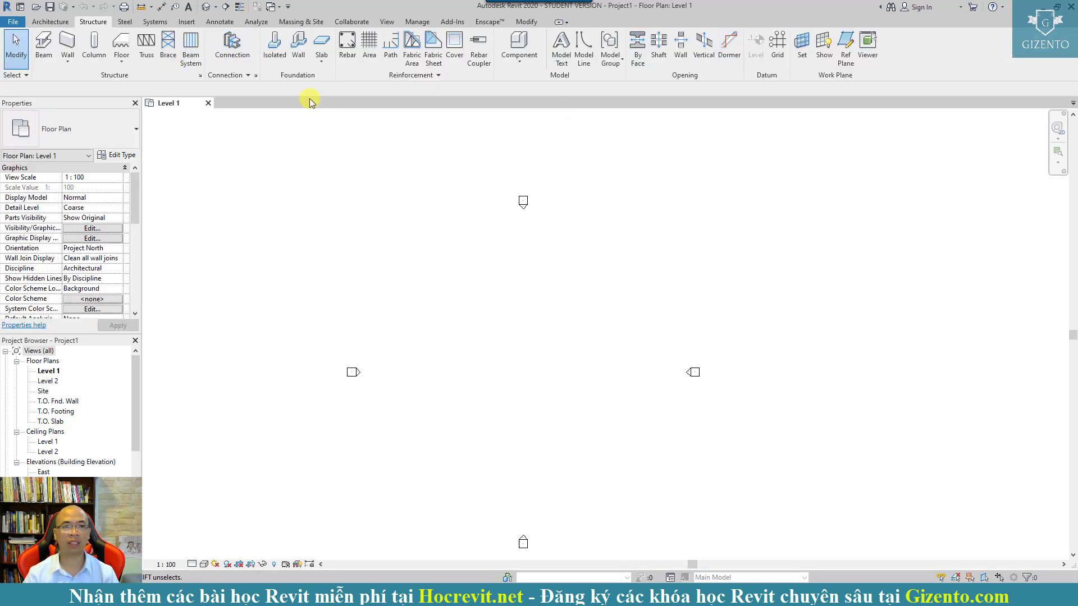
{"action": "left_click", "coordinate": [45, 22]}
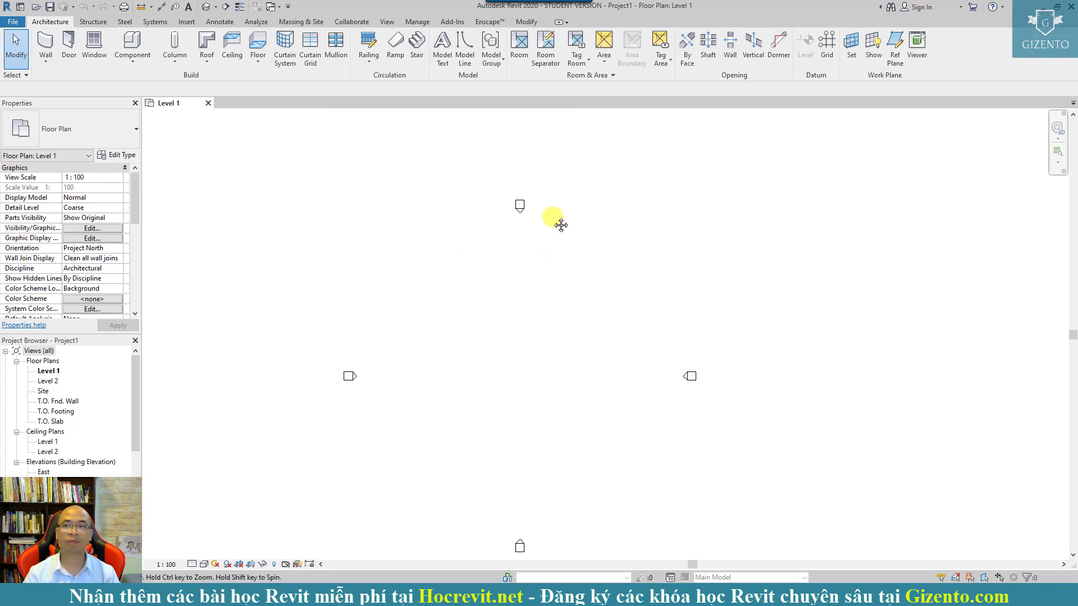
{"action": "middle_click_drag", "start_coordinate": [560, 223], "coordinate": [543, 218]}
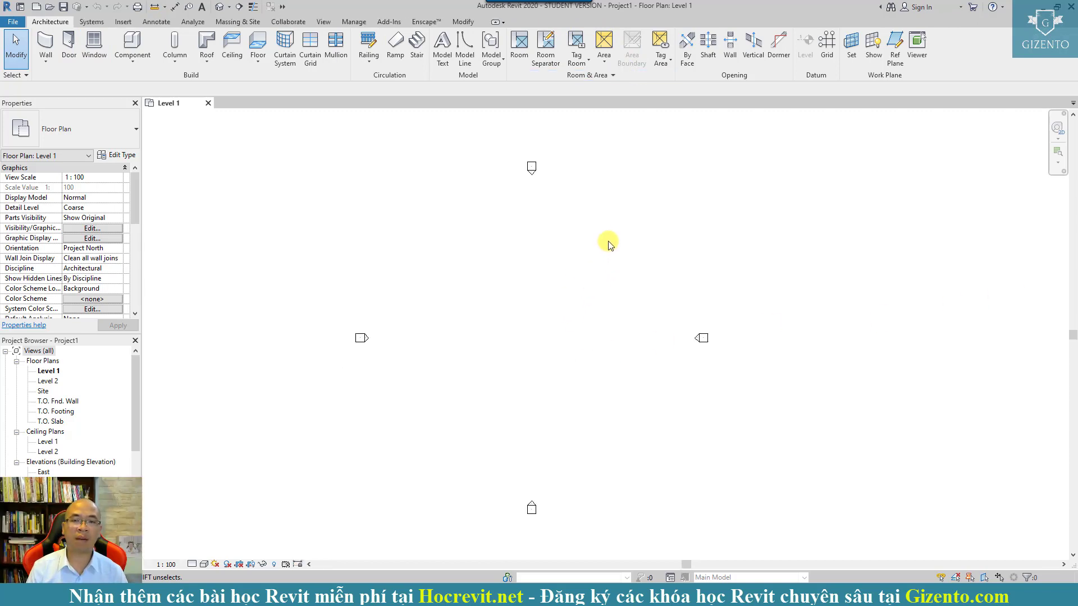
{"action": "middle_click_drag", "start_coordinate": [614, 255], "coordinate": [615, 250]}
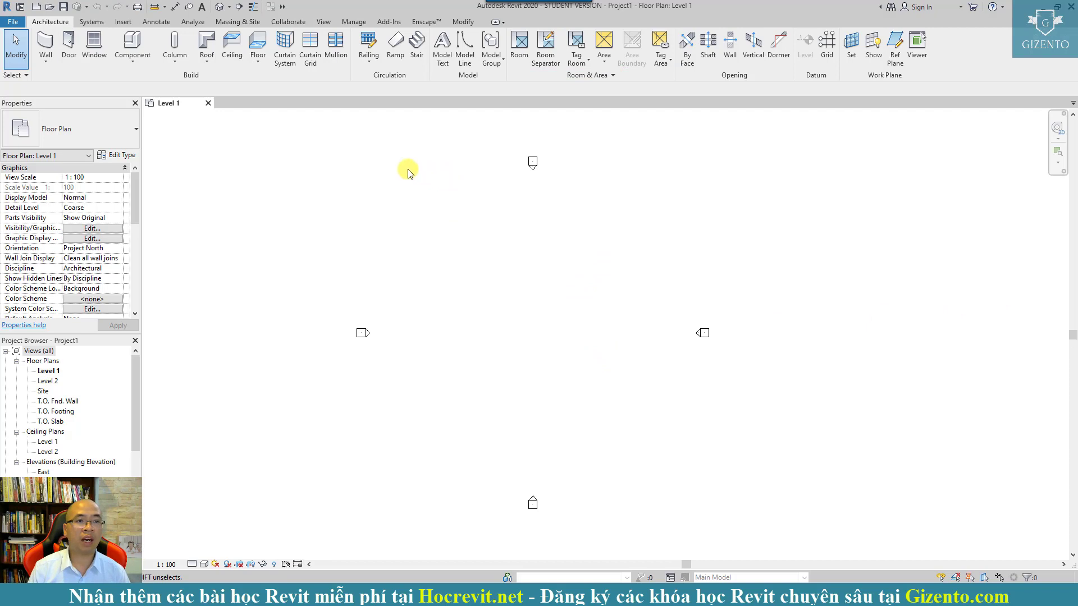
{"action": "left_click", "coordinate": [91, 23]}
{"action": "left_click", "coordinate": [65, 22]}
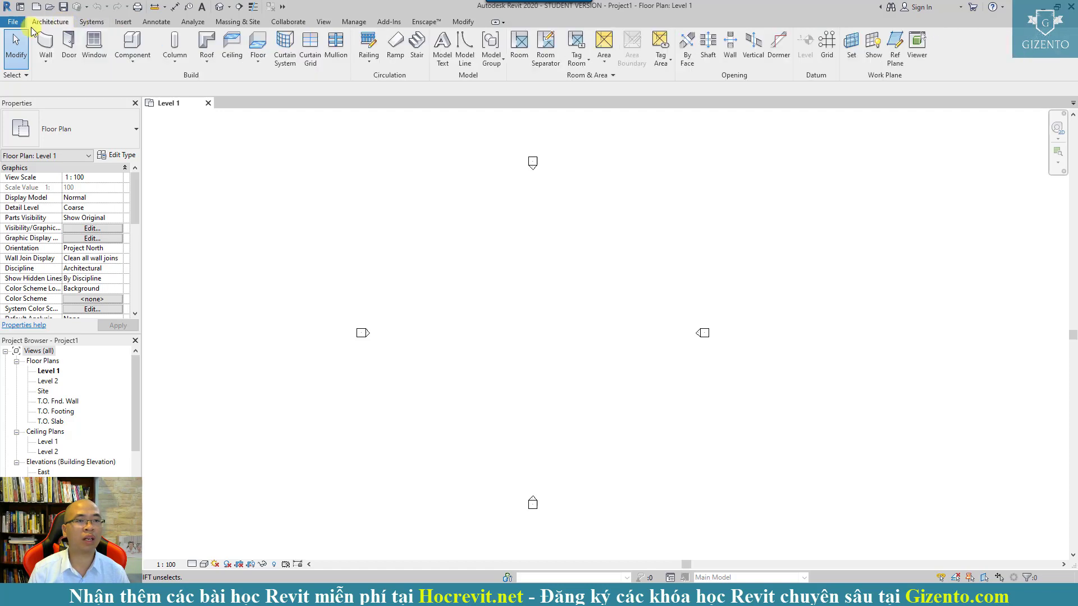
{"action": "left_click", "coordinate": [95, 22]}
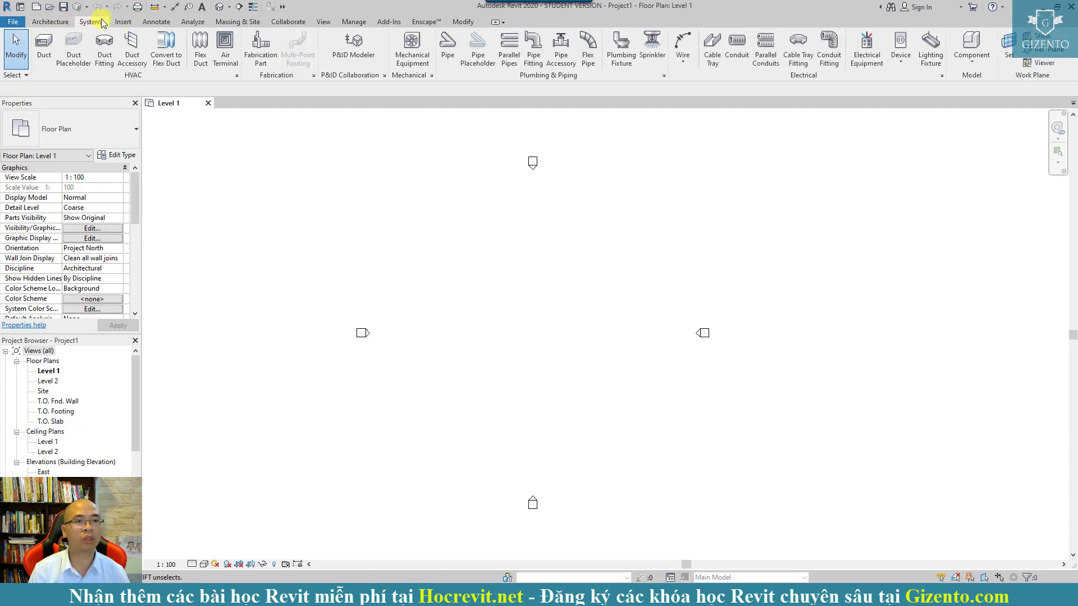
{"action": "left_click", "coordinate": [33, 23]}
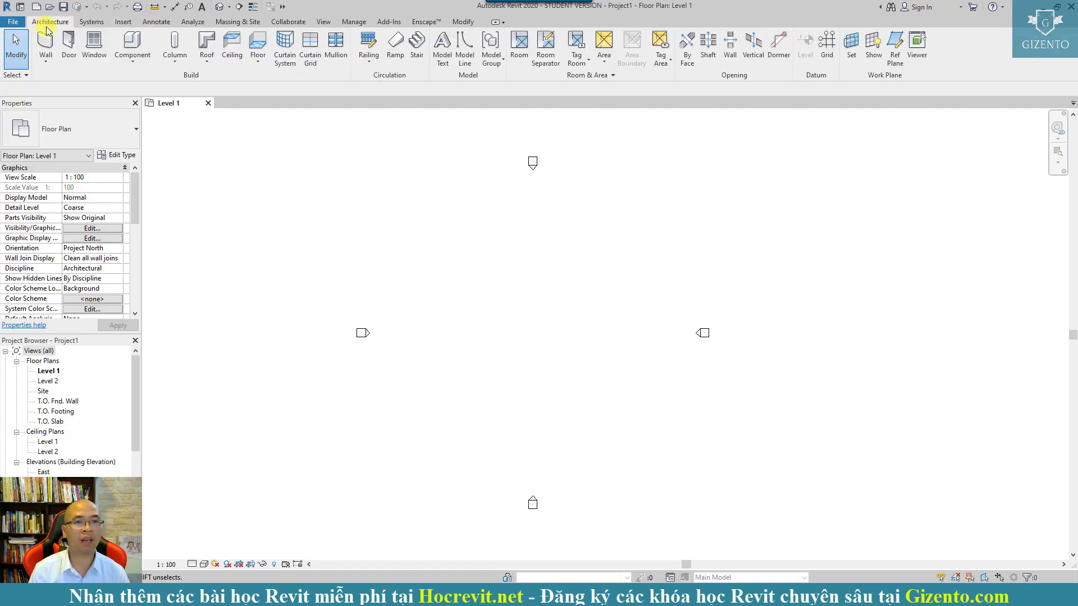
{"action": "left_click", "coordinate": [226, 24]}
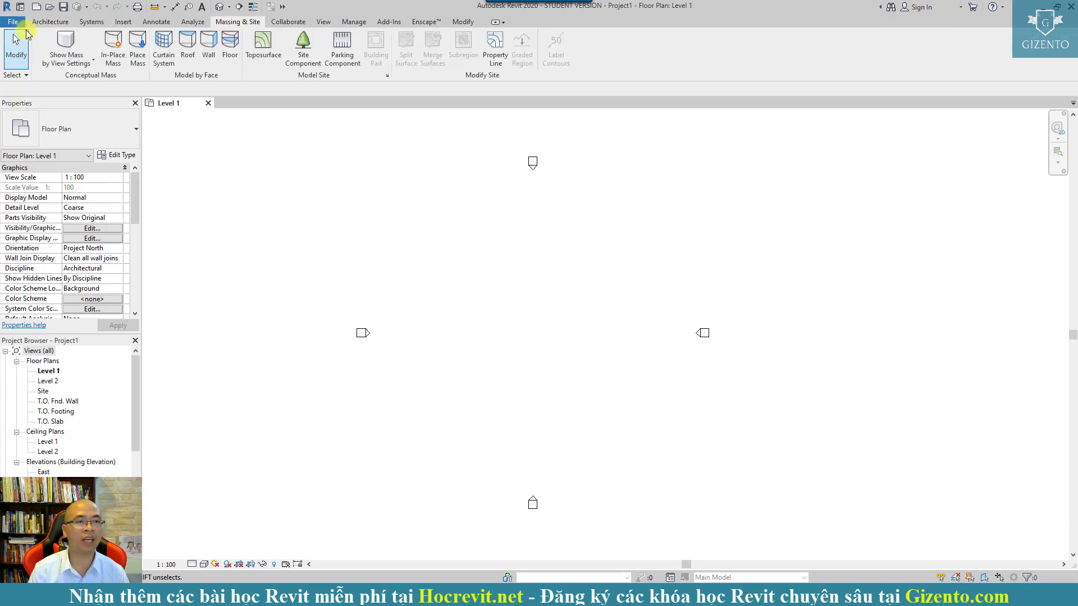
{"action": "left_click", "coordinate": [53, 22]}
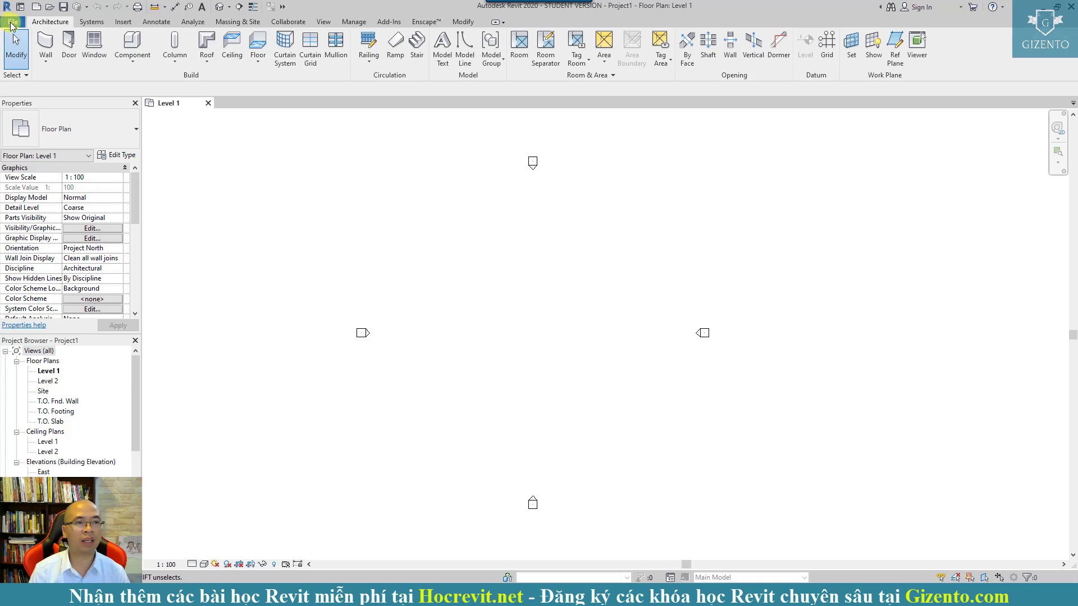
- Enable 'Structure tab and tools' in Options > User Interface and show the Structure tab
{"action": "left_click", "coordinate": [13, 22]}
{"action": "left_click", "coordinate": [171, 277]}
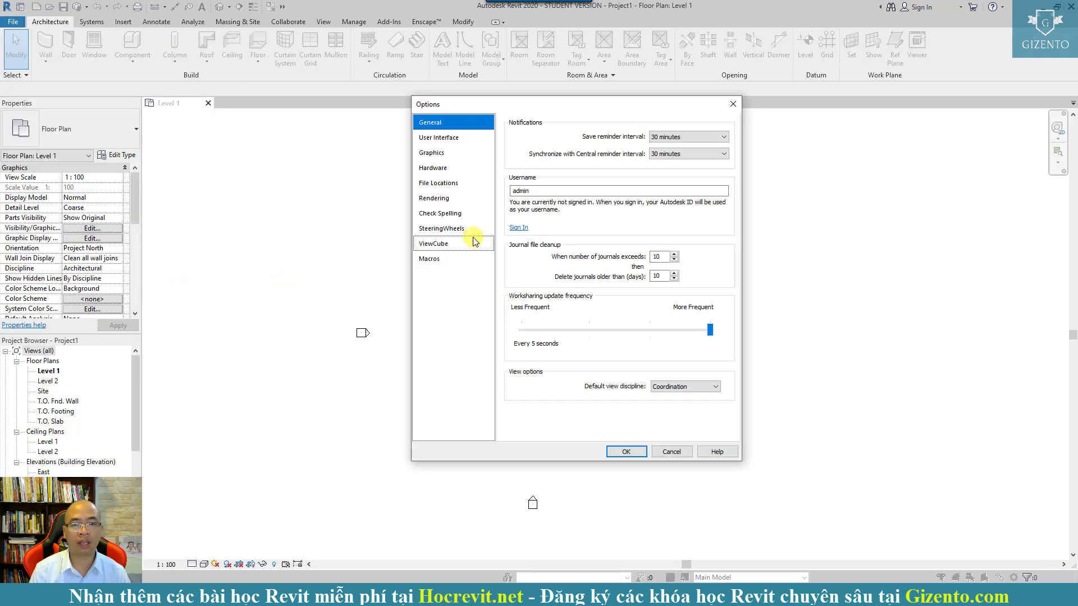
{"action": "left_click", "coordinate": [439, 139]}
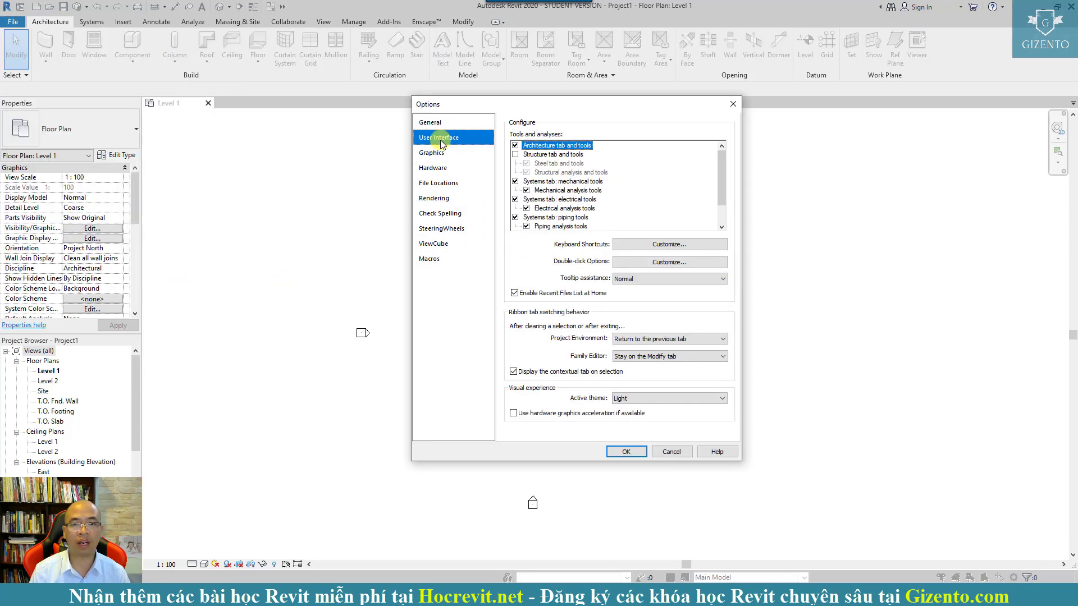
{"action": "left_click", "coordinate": [516, 155]}
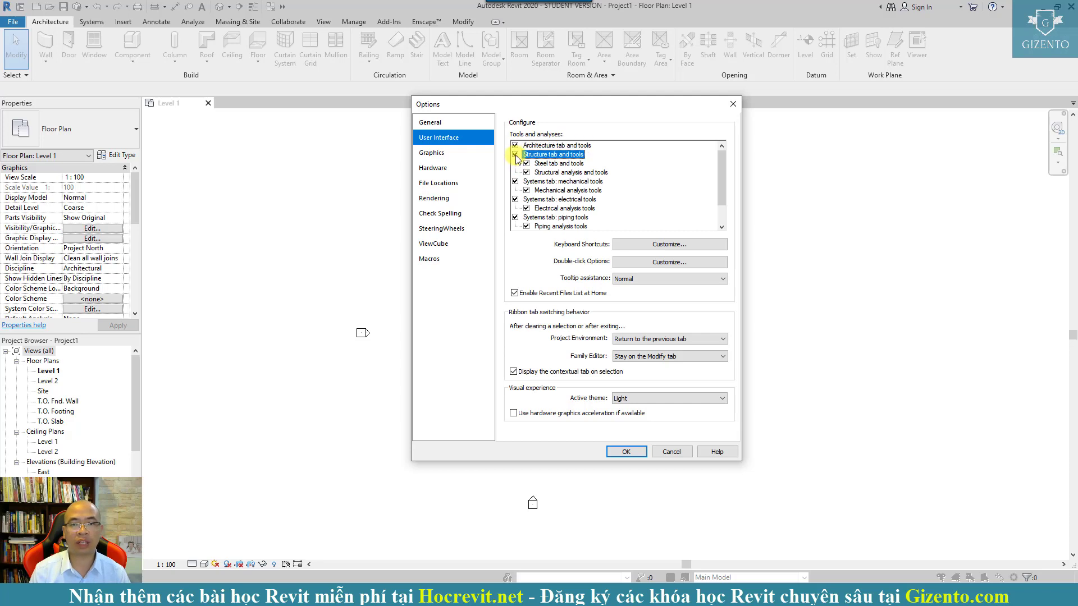
{"action": "left_click", "coordinate": [628, 452]}
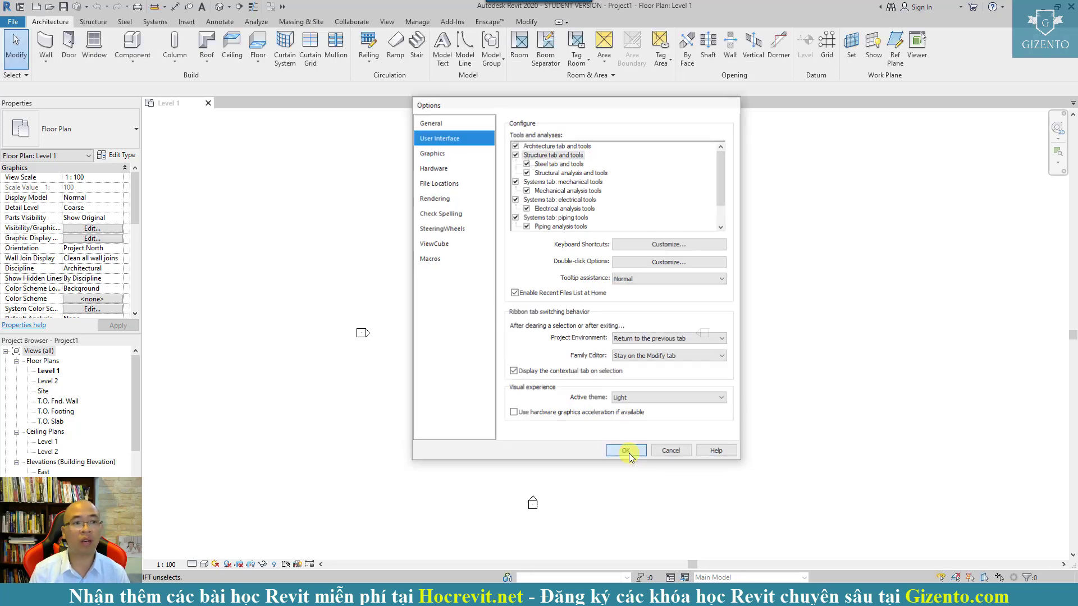
{"action": "left_click", "coordinate": [96, 22]}
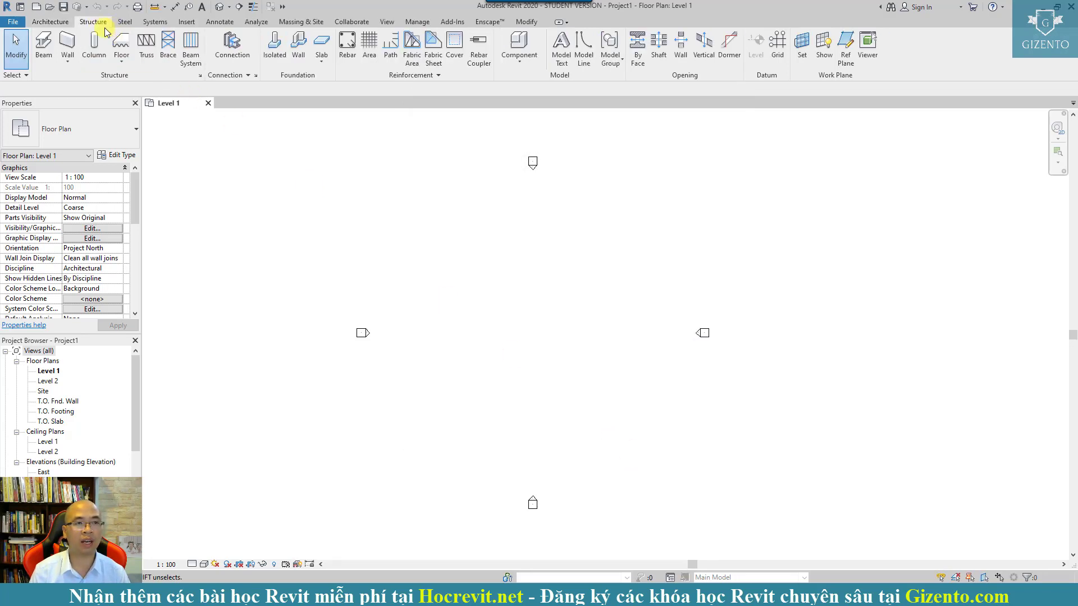
- Uncheck 'Massing & Site tab and tools' in Options > User Interface and confirm
{"action": "left_click", "coordinate": [15, 22]}
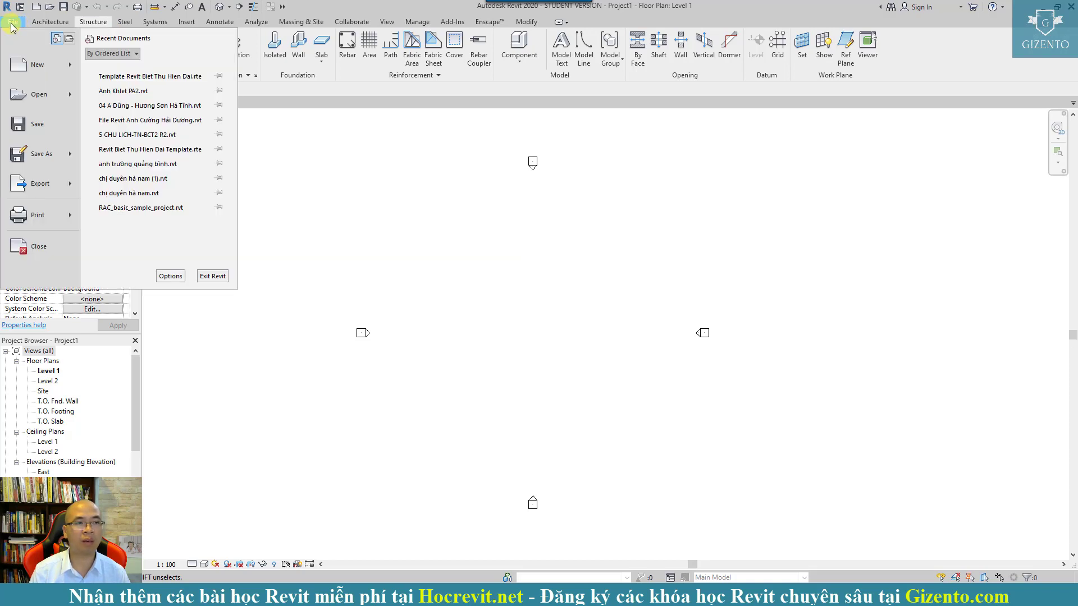
{"action": "left_click", "coordinate": [170, 276]}
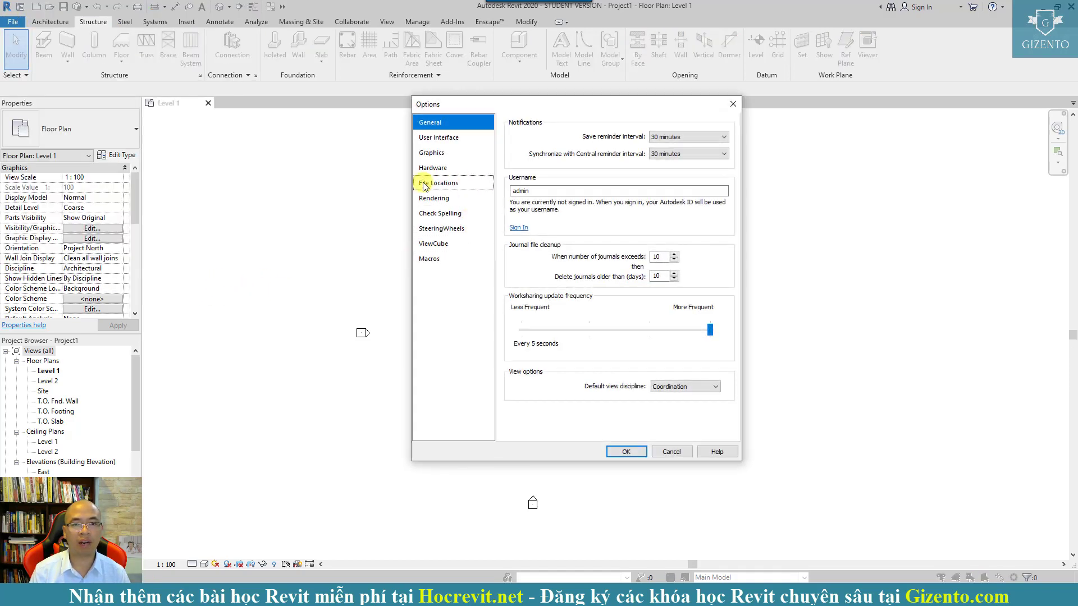
{"action": "left_click", "coordinate": [441, 138]}
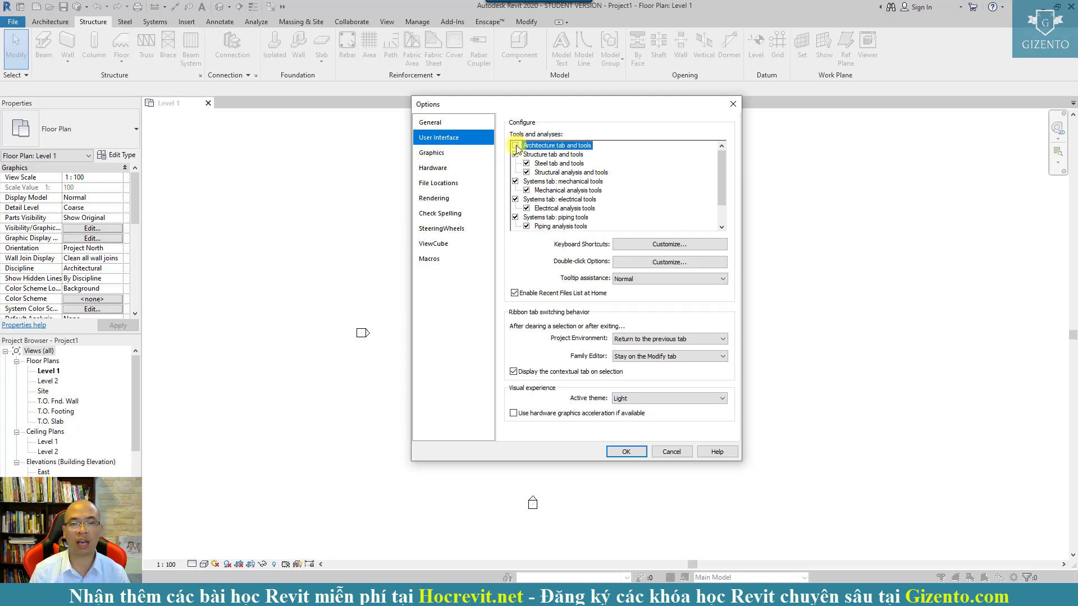
{"action": "scroll", "coordinate": [520, 210], "scroll_direction": "down", "scroll_amount": 1}
{"action": "left_click", "coordinate": [515, 209]}
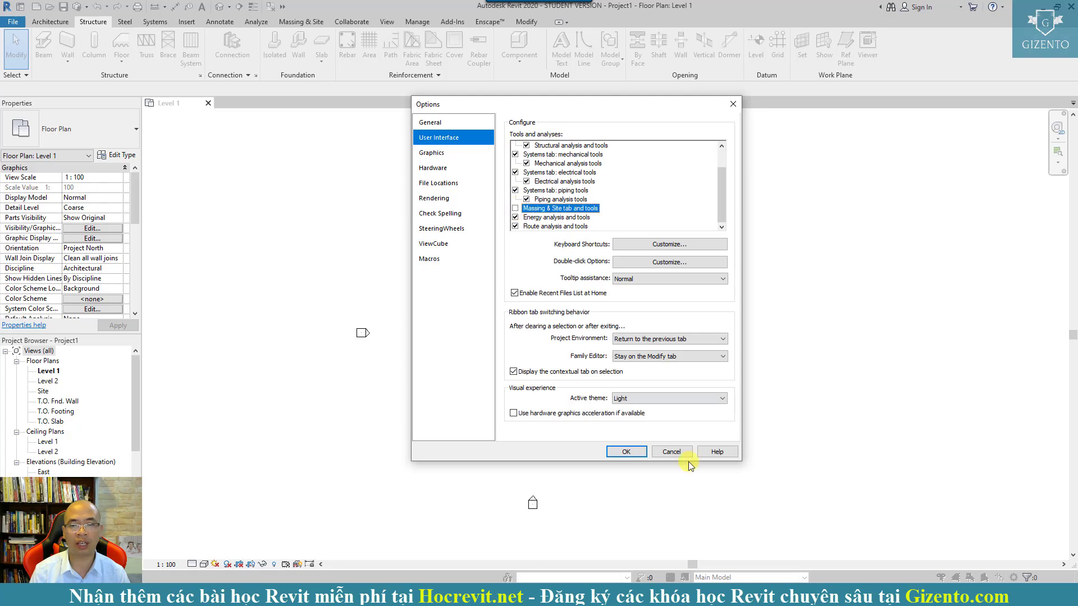
{"action": "left_click", "coordinate": [625, 452]}
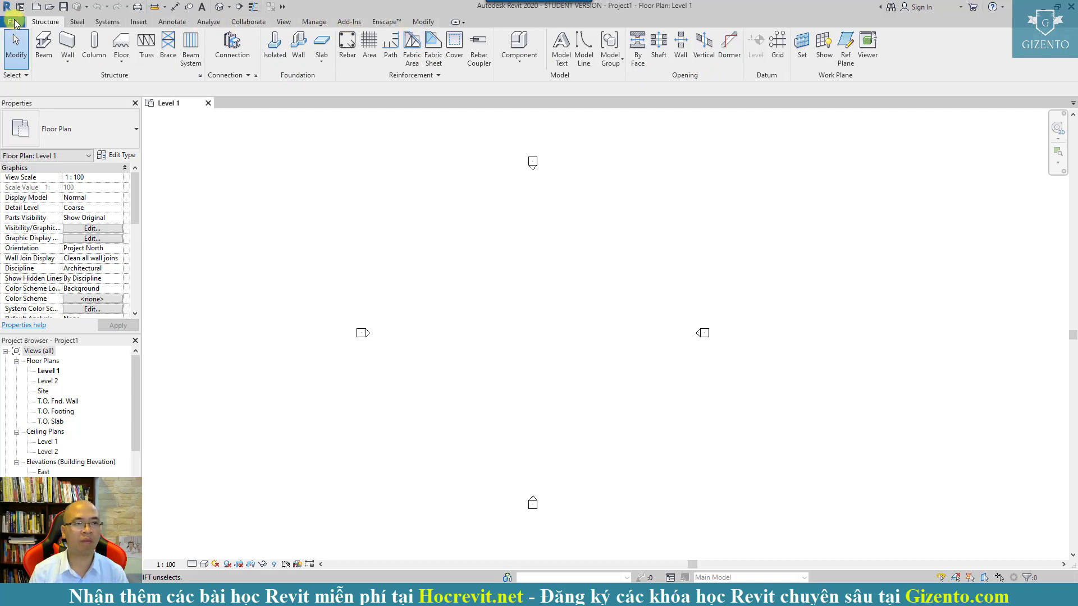
- Recheck the Architecture and Massing & Site tab options in User Interface settings and confirm
{"action": "left_click", "coordinate": [15, 23]}
{"action": "left_click", "coordinate": [163, 276]}
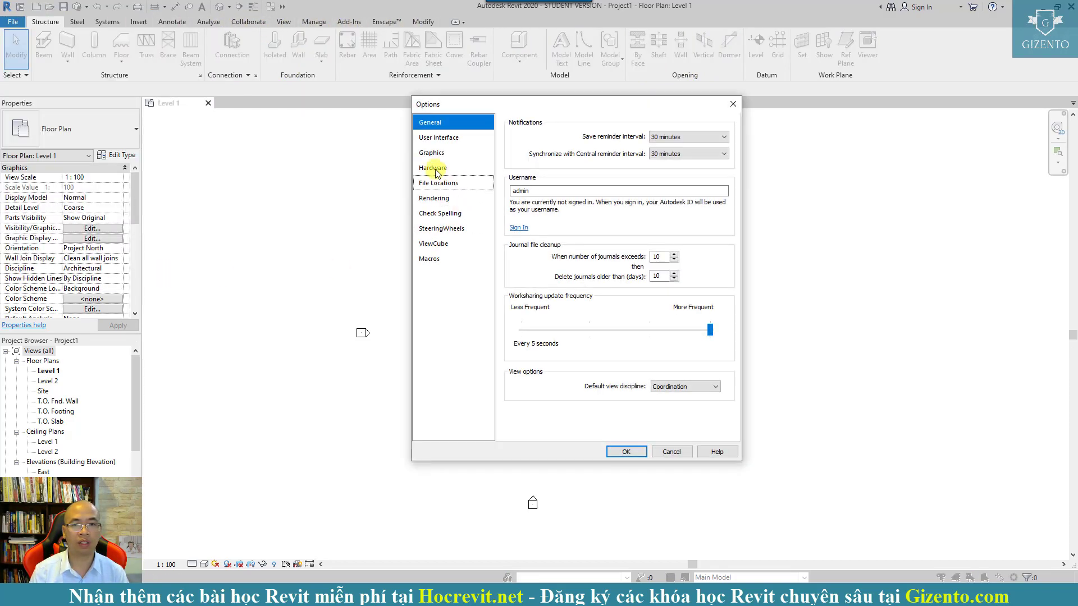
{"action": "left_click", "coordinate": [440, 139]}
{"action": "left_click", "coordinate": [515, 146]}
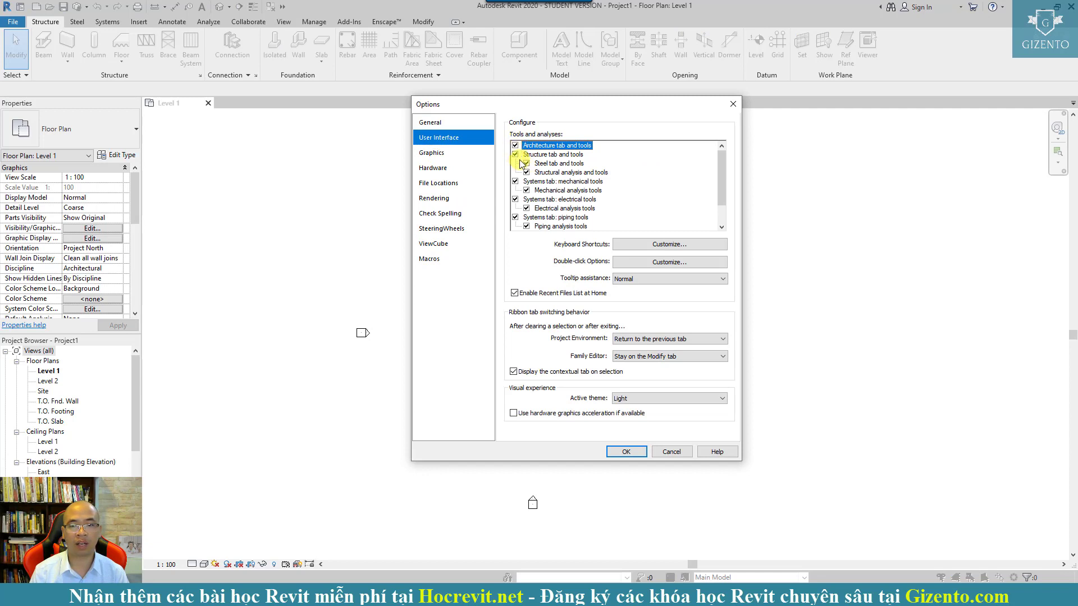
{"action": "scroll", "coordinate": [522, 164], "scroll_direction": "down", "scroll_amount": 1}
{"action": "left_click", "coordinate": [515, 227]}
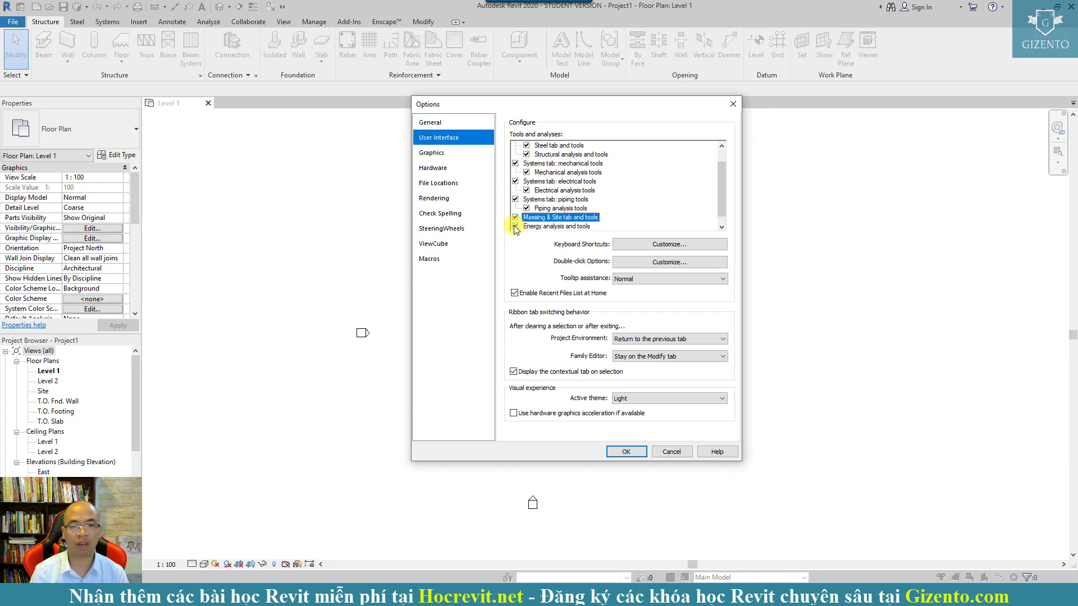
{"action": "scroll", "coordinate": [579, 196], "scroll_direction": "up", "scroll_amount": 1}
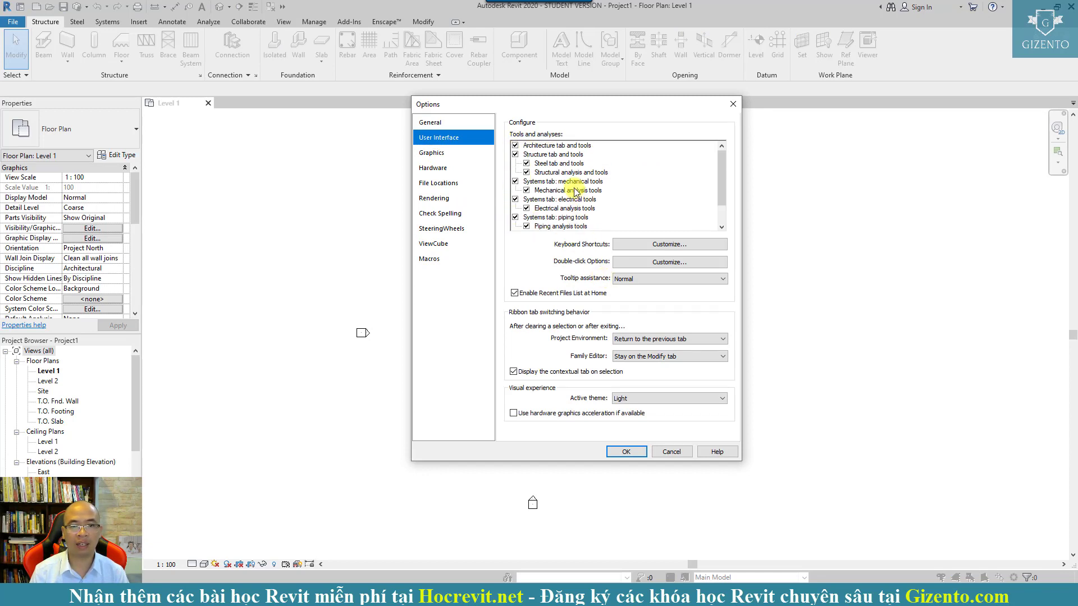
{"action": "left_click", "coordinate": [629, 452]}
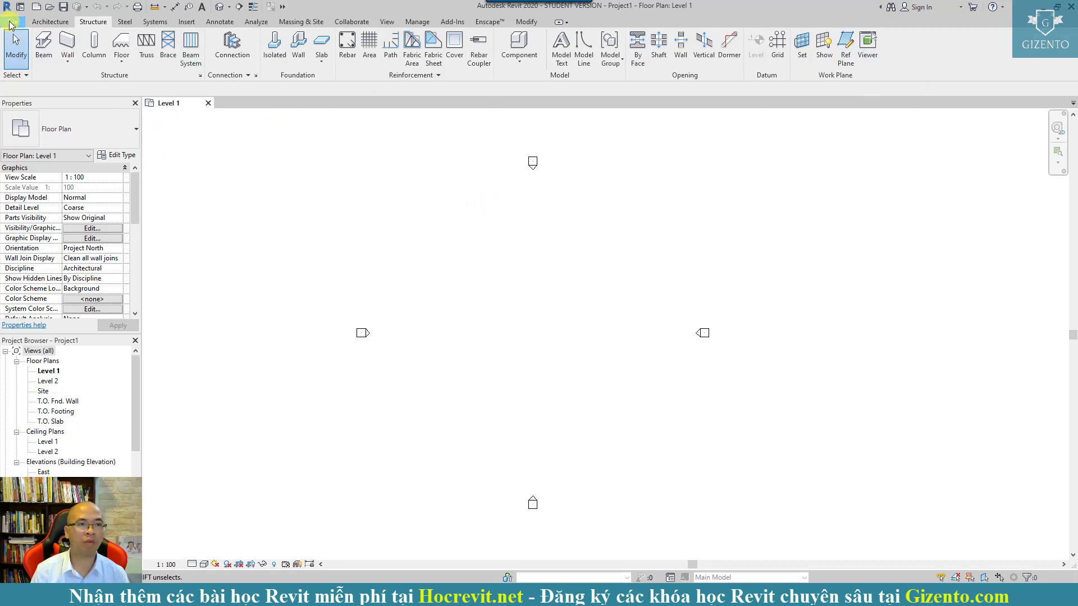
- Set the Active theme to Dark in Options > User Interface
{"action": "left_click", "coordinate": [11, 22]}
{"action": "left_click", "coordinate": [164, 280]}
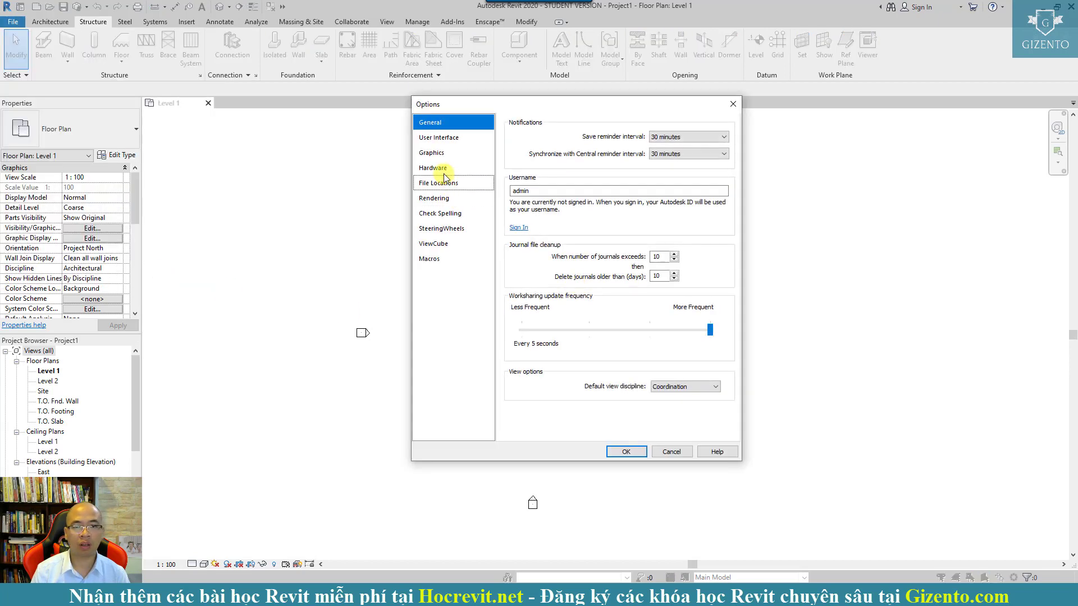
{"action": "left_click", "coordinate": [446, 138]}
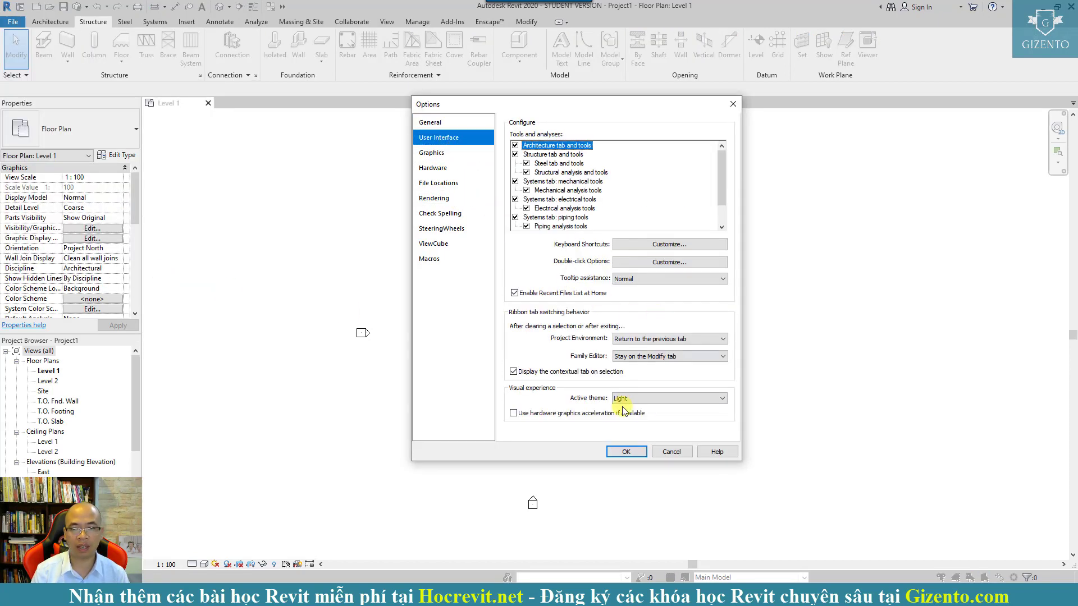
{"action": "left_click", "coordinate": [659, 399]}
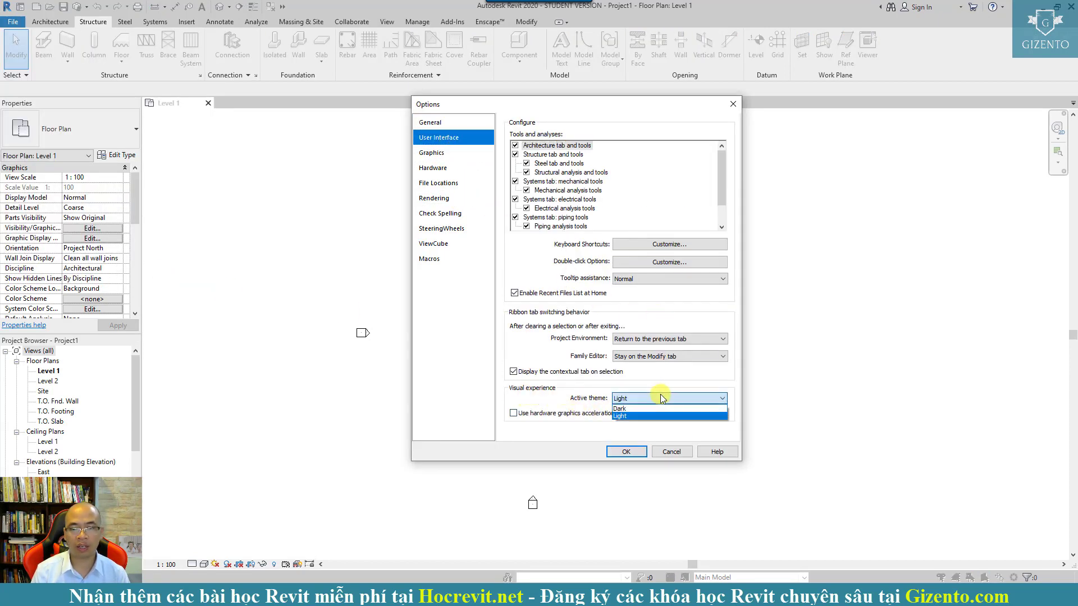
{"action": "left_click", "coordinate": [630, 416]}
{"action": "left_click", "coordinate": [627, 453]}
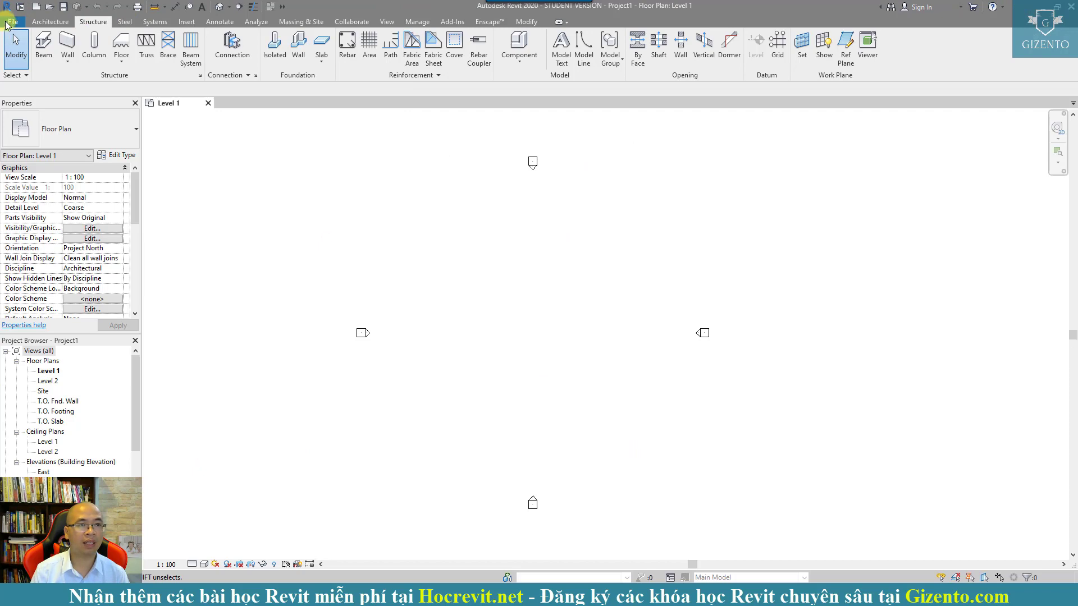
- Switch the Active theme back to Light, then highlight the GIZENTO channel name in the browser
{"action": "left_click", "coordinate": [12, 21]}
{"action": "left_click", "coordinate": [166, 276]}
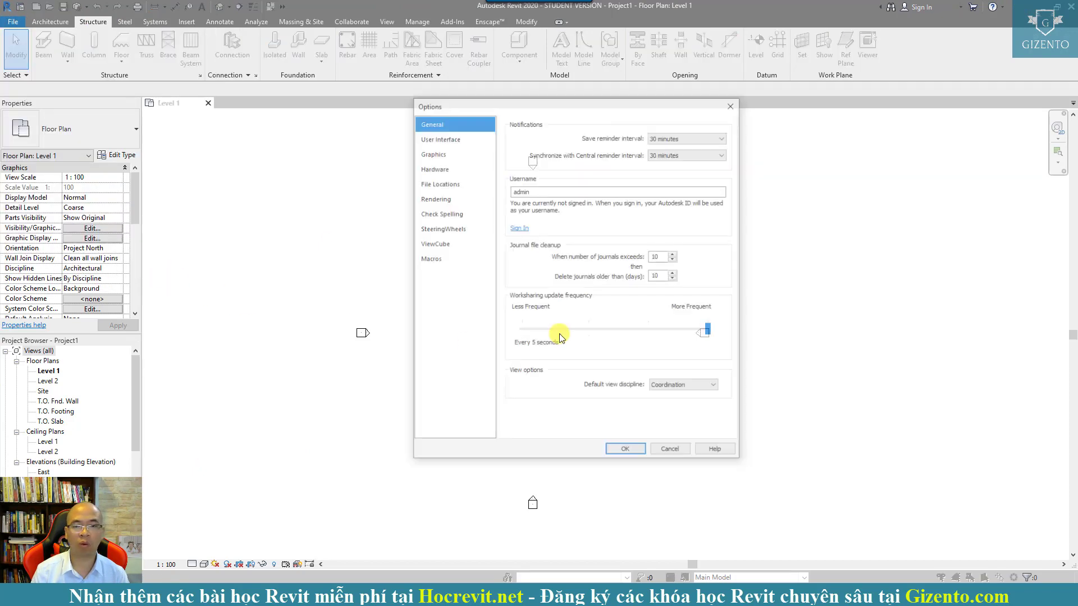
{"action": "left_click", "coordinate": [439, 138]}
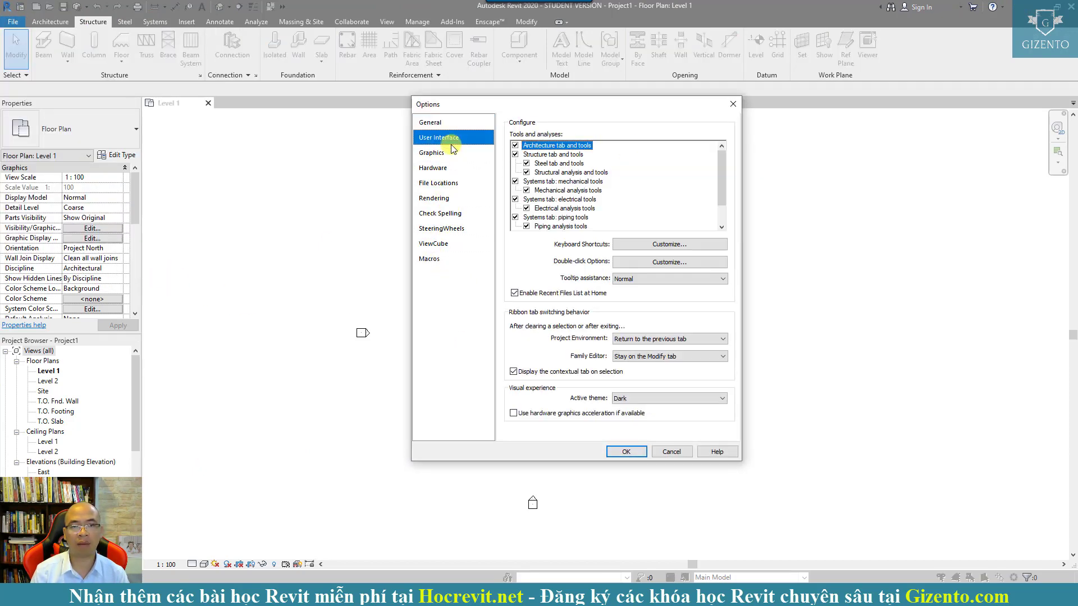
{"action": "left_click", "coordinate": [662, 399]}
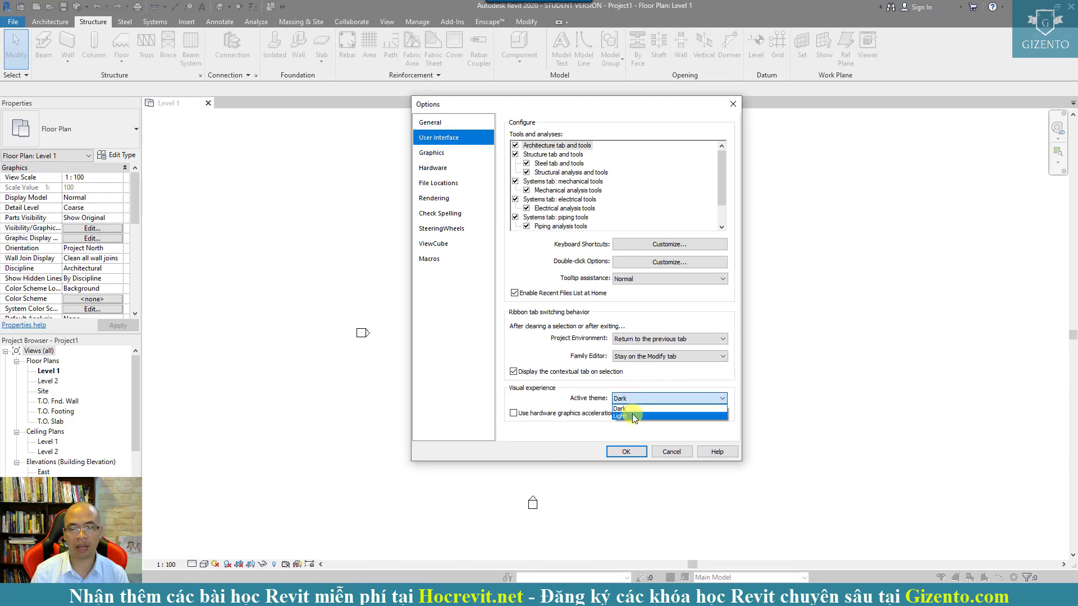
{"action": "left_click", "coordinate": [639, 416]}
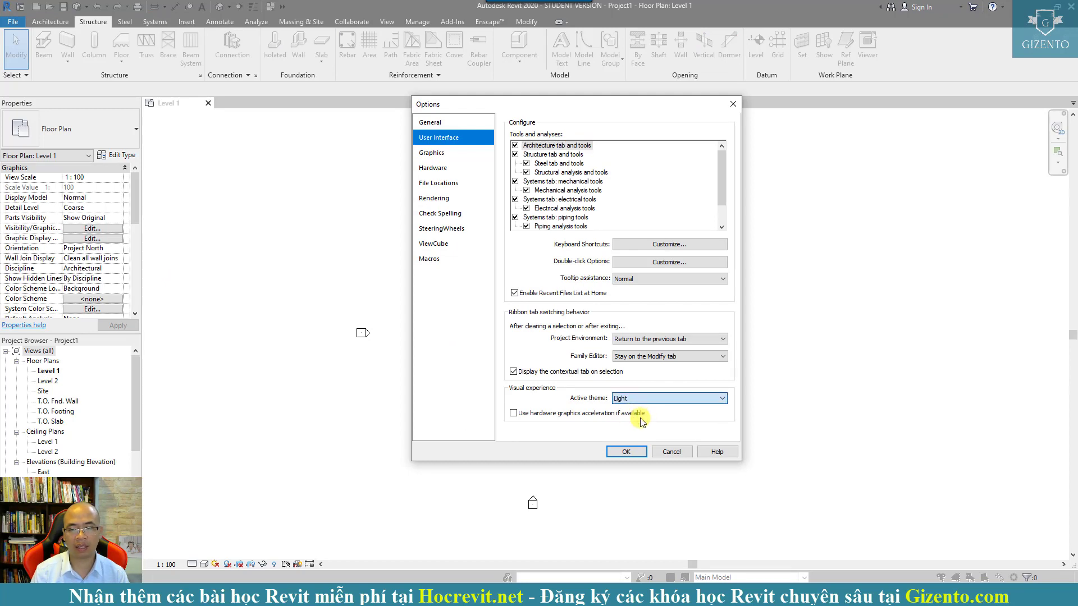
{"action": "left_click", "coordinate": [626, 451]}
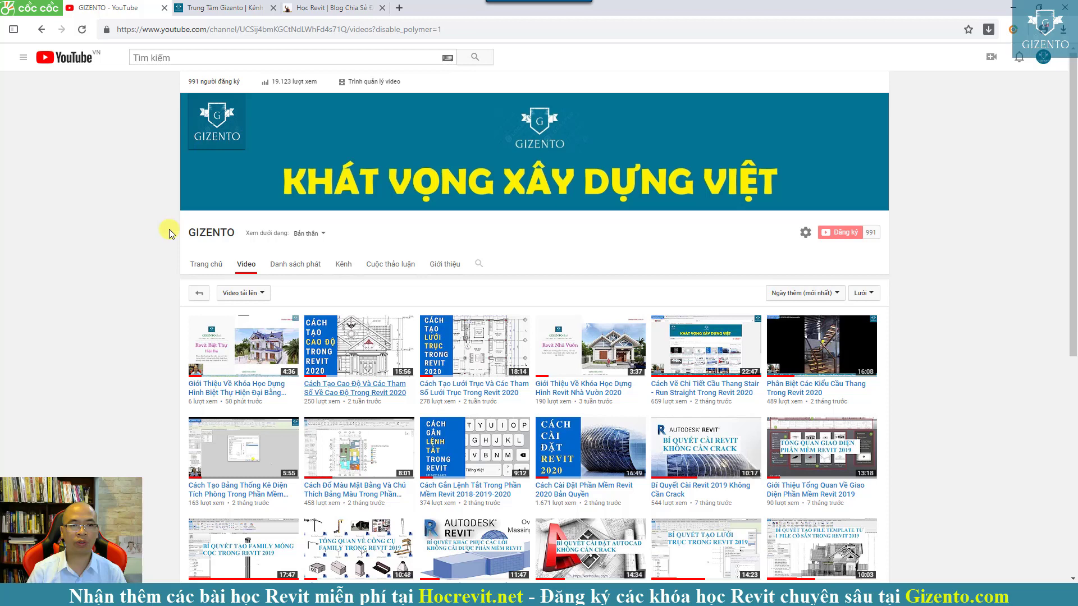
{"action": "left_click_drag", "start_coordinate": [185, 232], "coordinate": [239, 233]}
{"action": "left_click", "coordinate": [497, 244]}
{"action": "left_click", "coordinate": [562, 231]}
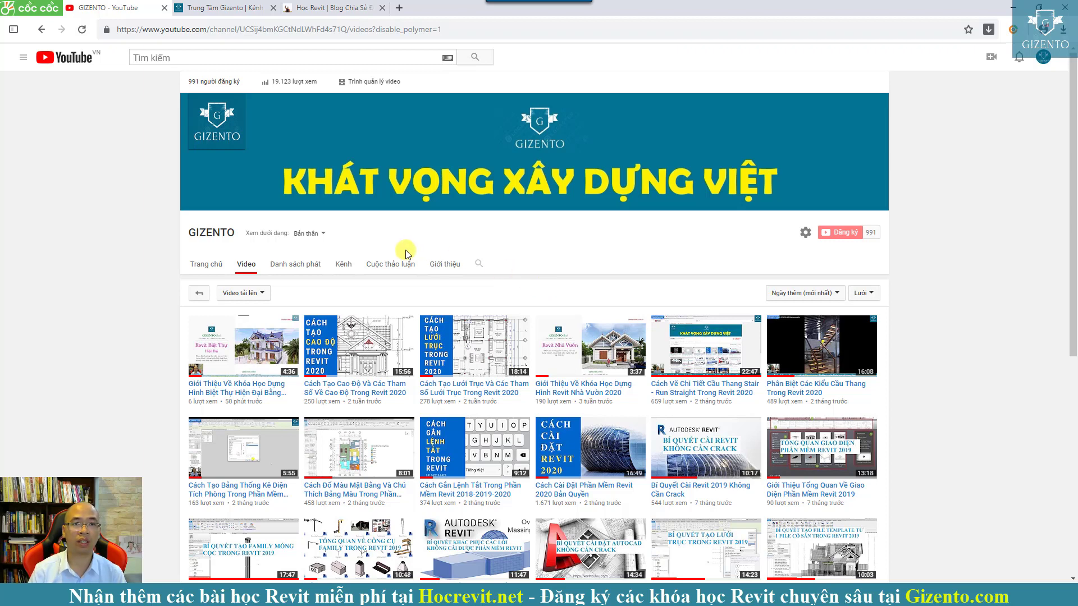
{"action": "left_click", "coordinate": [328, 8]}
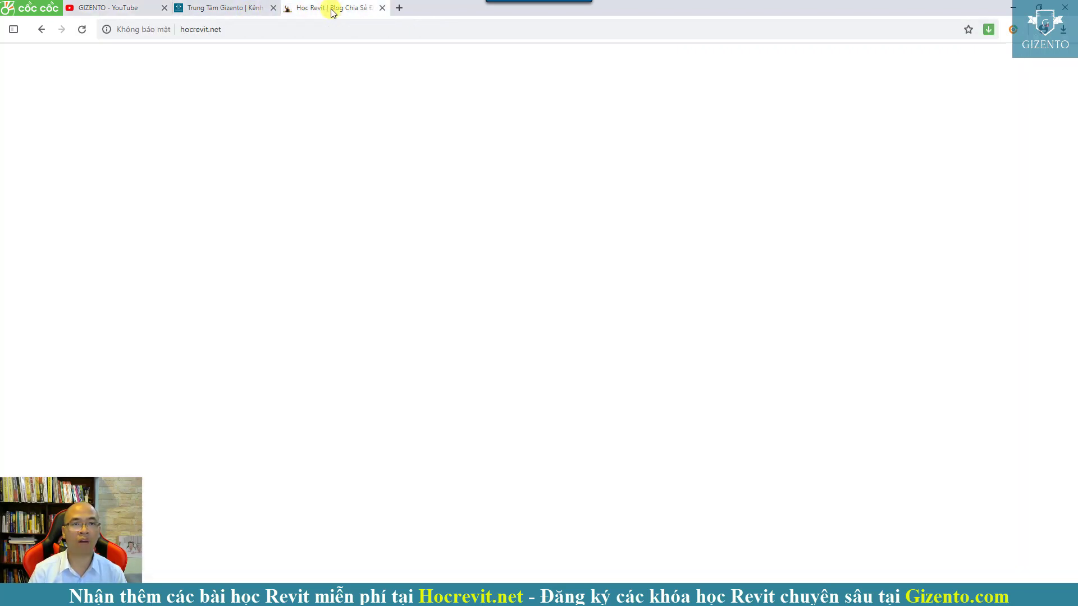
{"action": "left_click", "coordinate": [229, 7]}
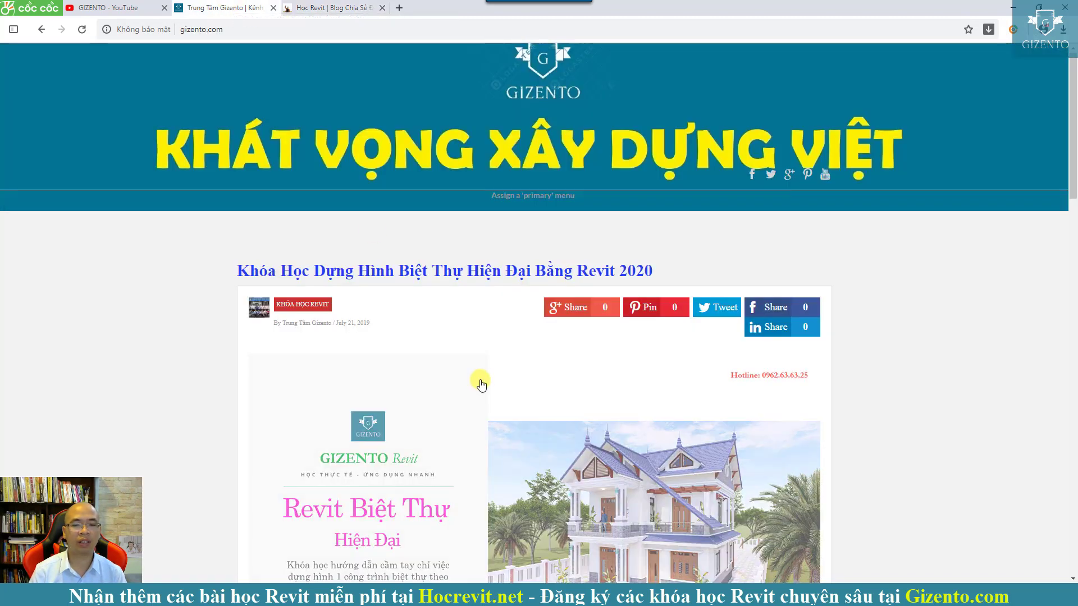
{"action": "scroll", "coordinate": [481, 379], "scroll_direction": "down", "scroll_amount": 3}
{"action": "left_click", "coordinate": [126, 9]}
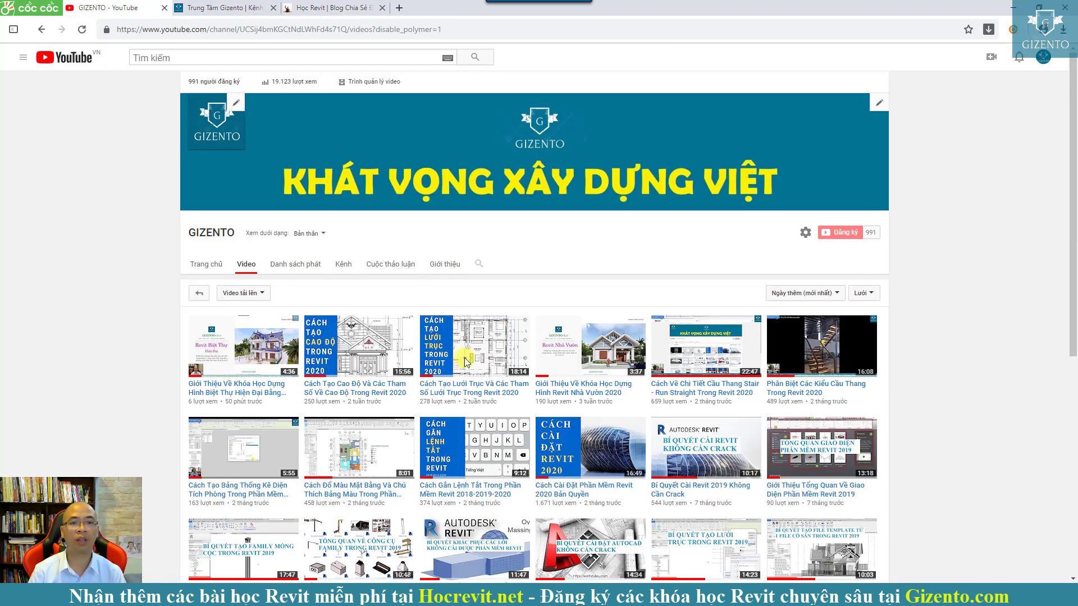